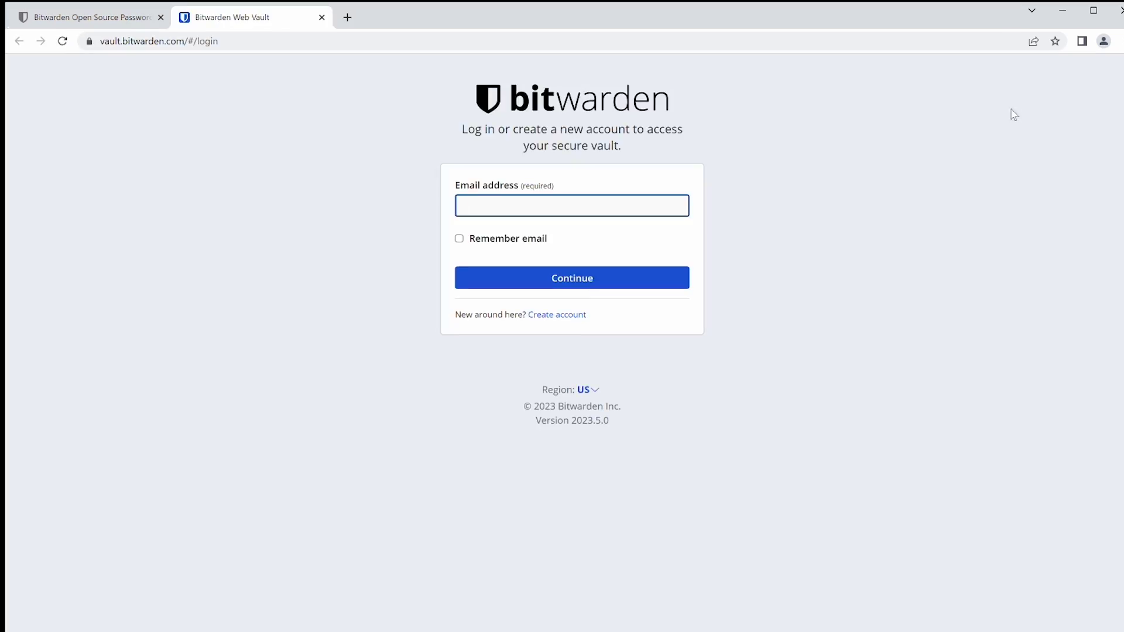
Enter the account details and the master password twice, with the hint 'Nope'
{"action": "left_click", "coordinate": [572, 319]}
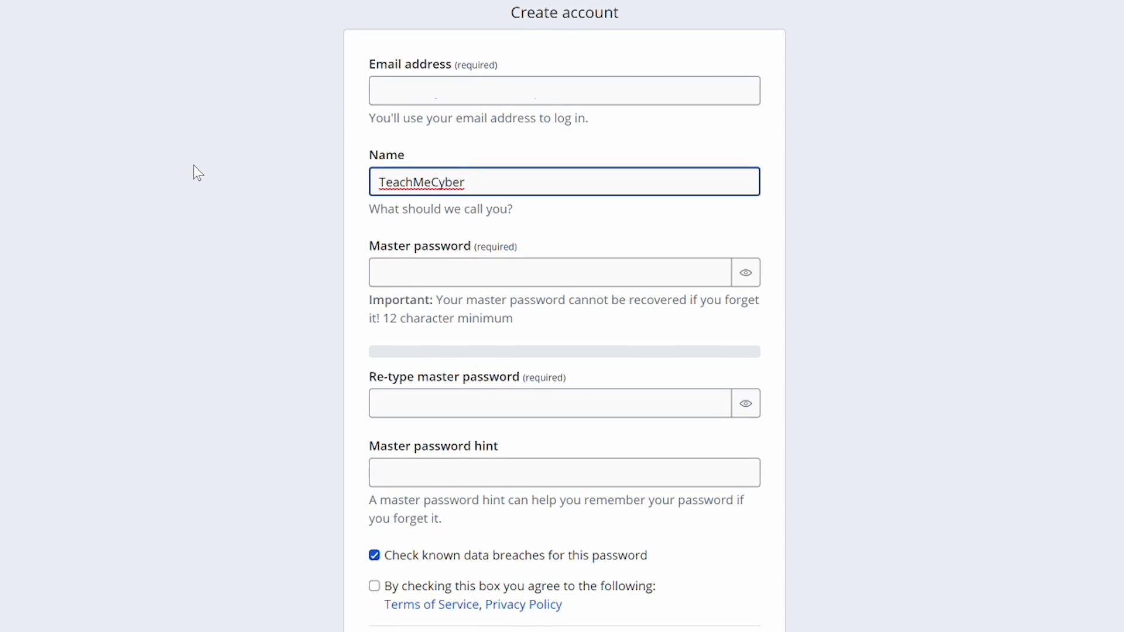
{"action": "key", "text": "Tab"}
{"action": "key", "text": "ctrl+v"}
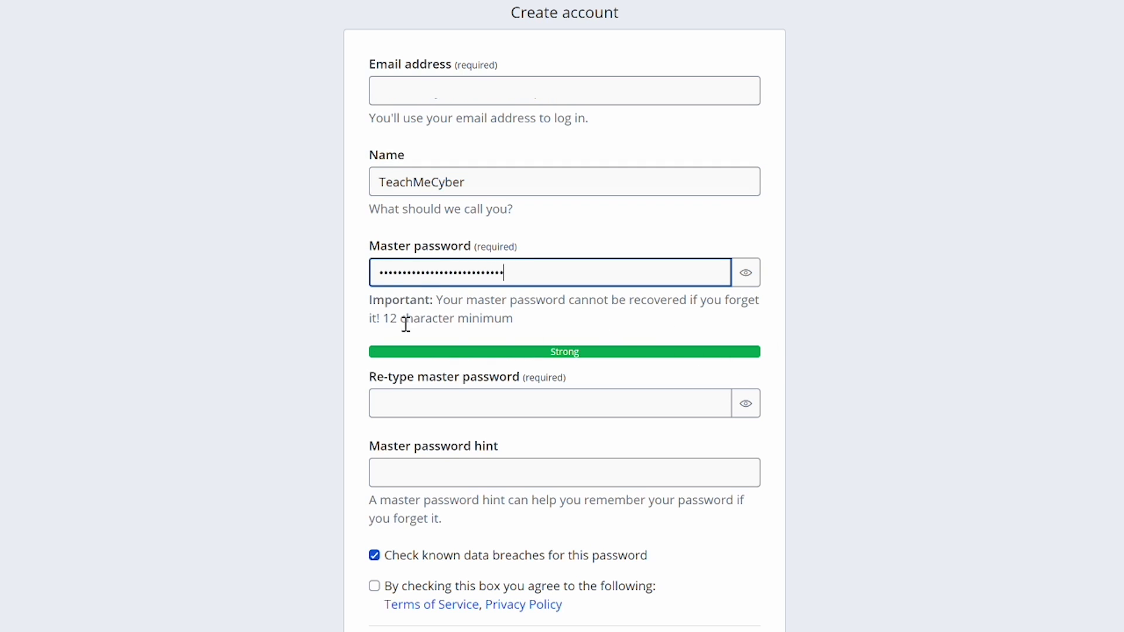
{"action": "left_click", "coordinate": [572, 402]}
{"action": "key", "text": "ctrl+v"}
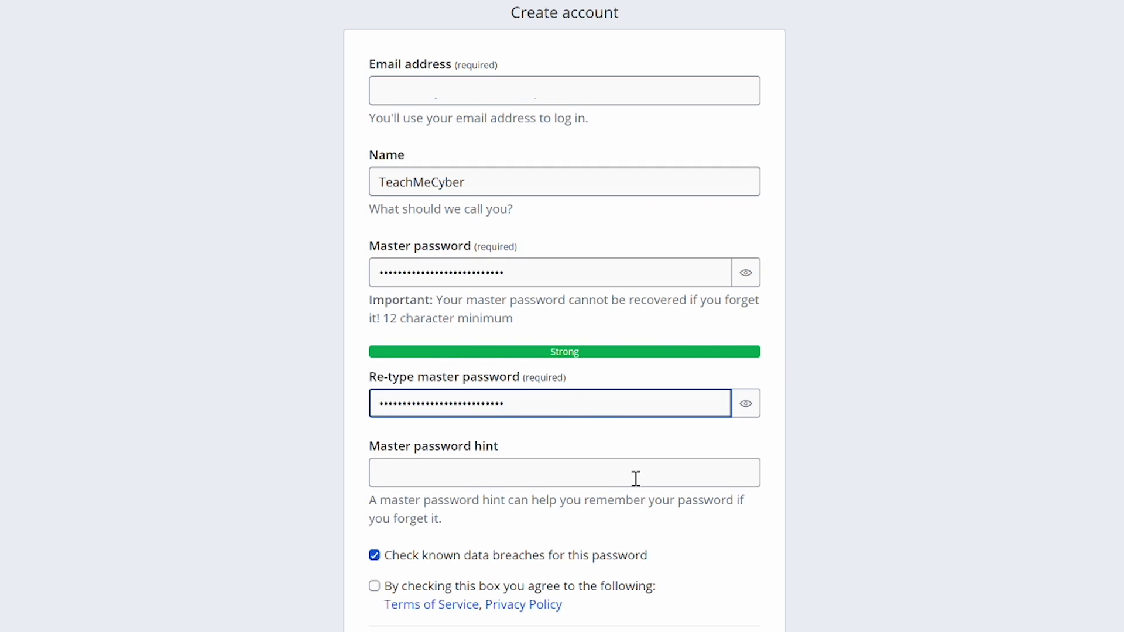
{"action": "left_click", "coordinate": [637, 477]}
{"action": "type", "text": "Nope"}
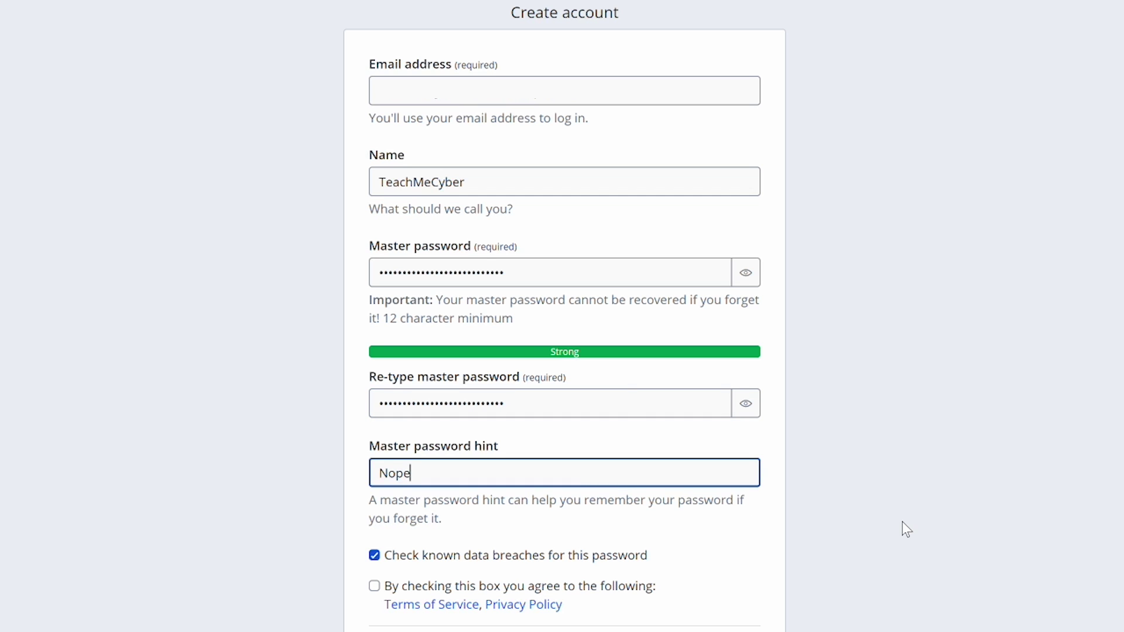
Accept the terms of service and privacy policy and create the account
{"action": "left_click", "coordinate": [374, 586]}
{"action": "scroll", "coordinate": [563, 352], "scroll_direction": "down", "scroll_amount": 1}
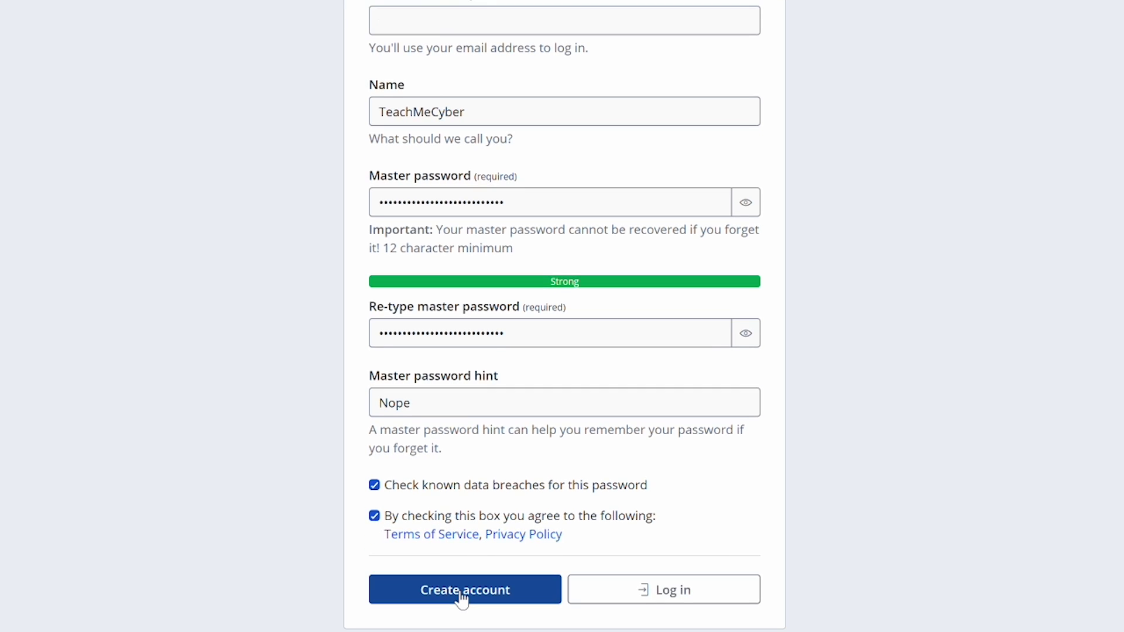
{"action": "left_click", "coordinate": [462, 592]}
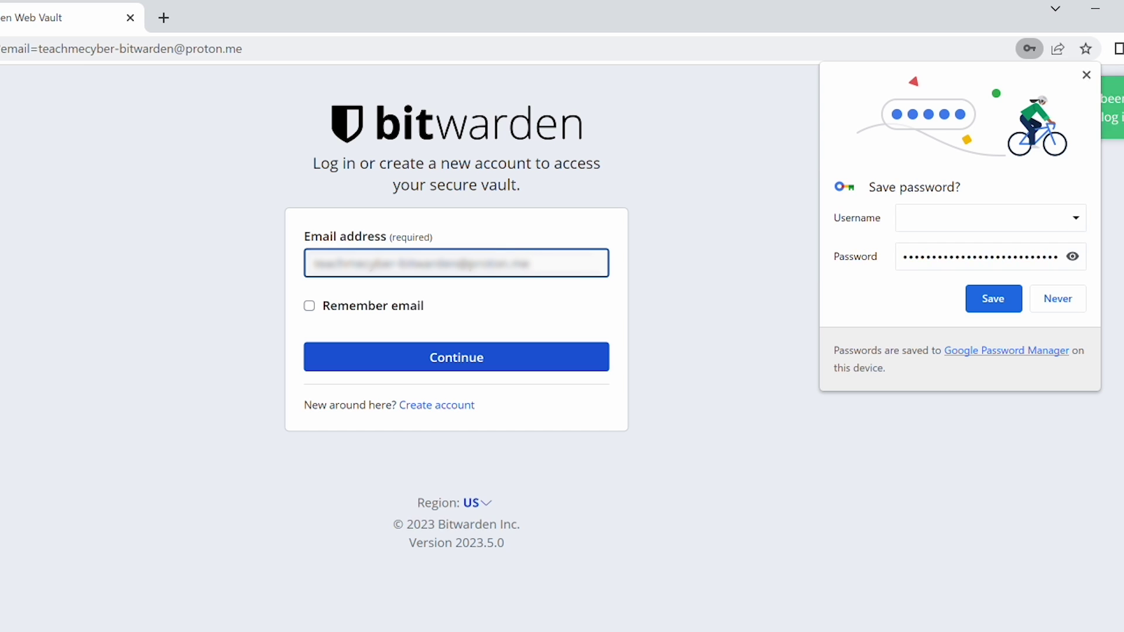
In Chrome's Password Manager settings, switch off Offer to save passwords and Auto Sign-in
{"action": "left_click", "coordinate": [1047, 352]}
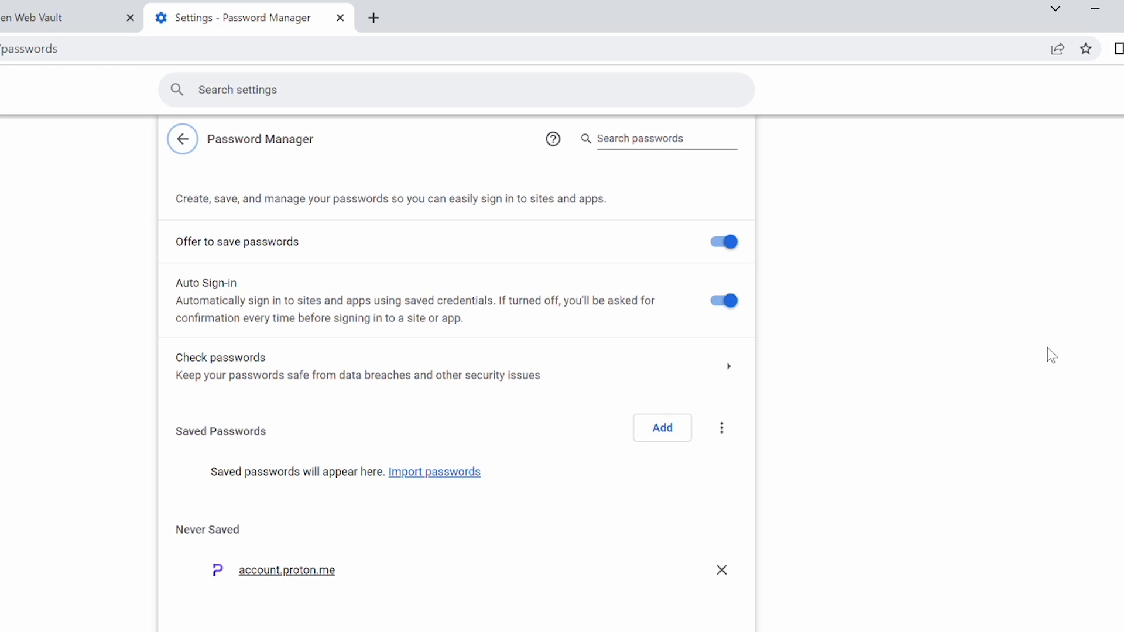
{"action": "left_click", "coordinate": [734, 251]}
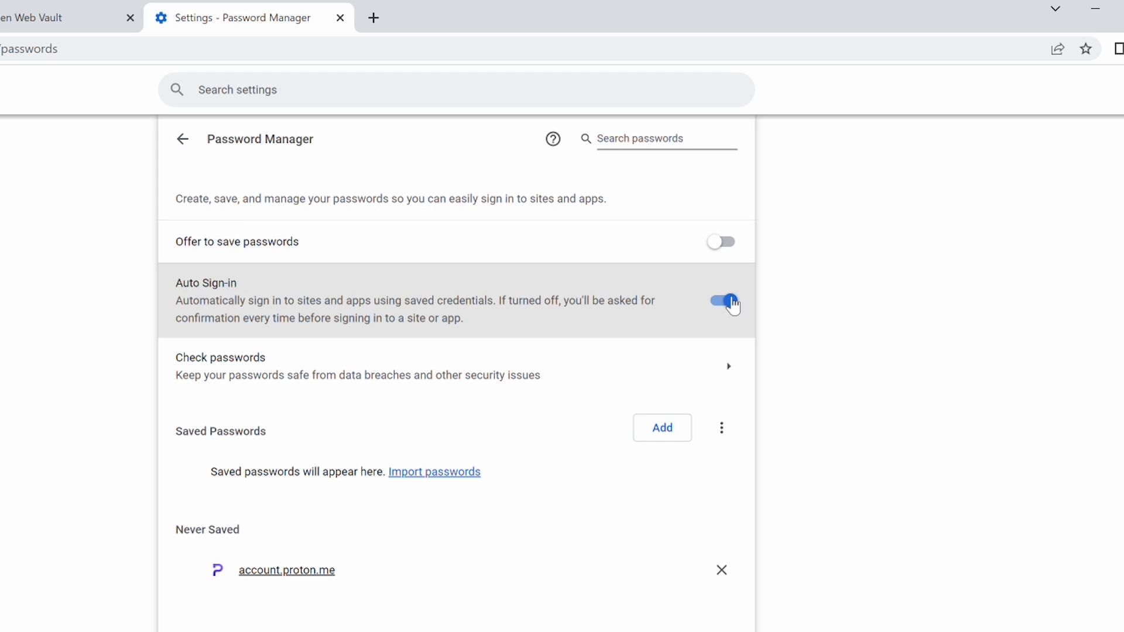
{"action": "left_click", "coordinate": [735, 307]}
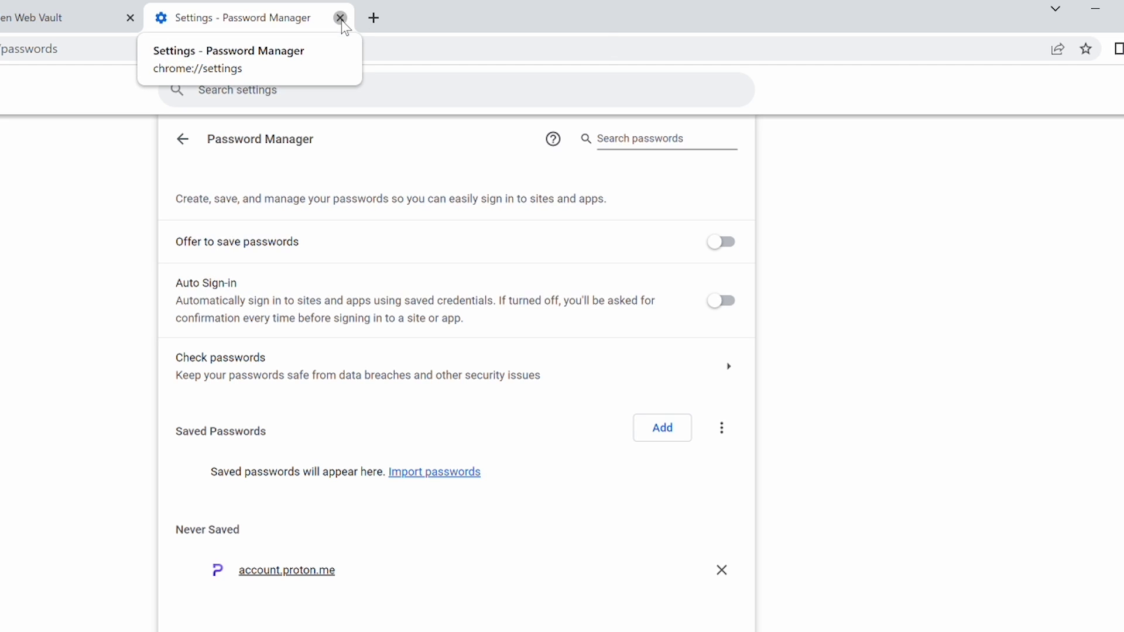
Close the settings tab and log in to the vault with the master password
{"action": "left_click", "coordinate": [341, 21]}
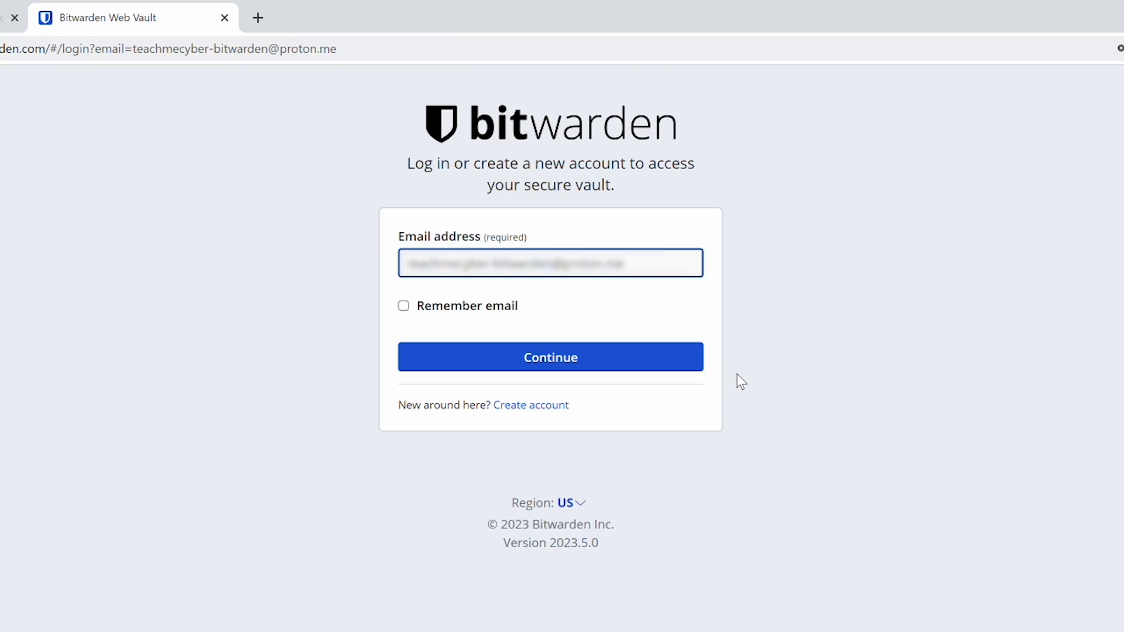
{"action": "left_click", "coordinate": [584, 373]}
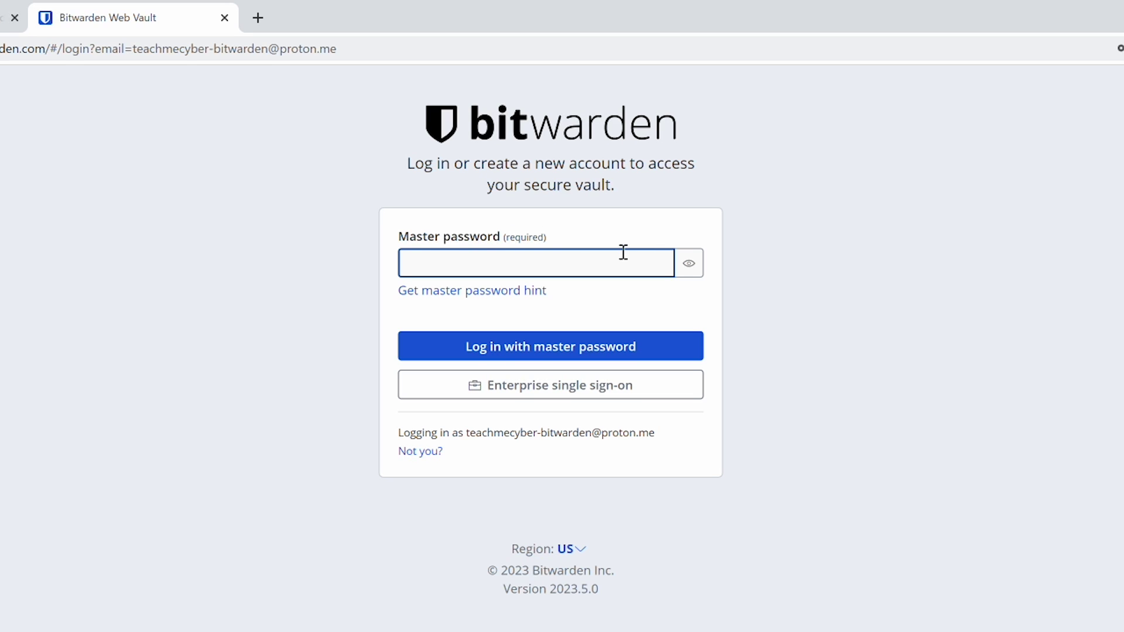
{"action": "key", "text": "ctrl+v"}
{"action": "left_click", "coordinate": [657, 355]}
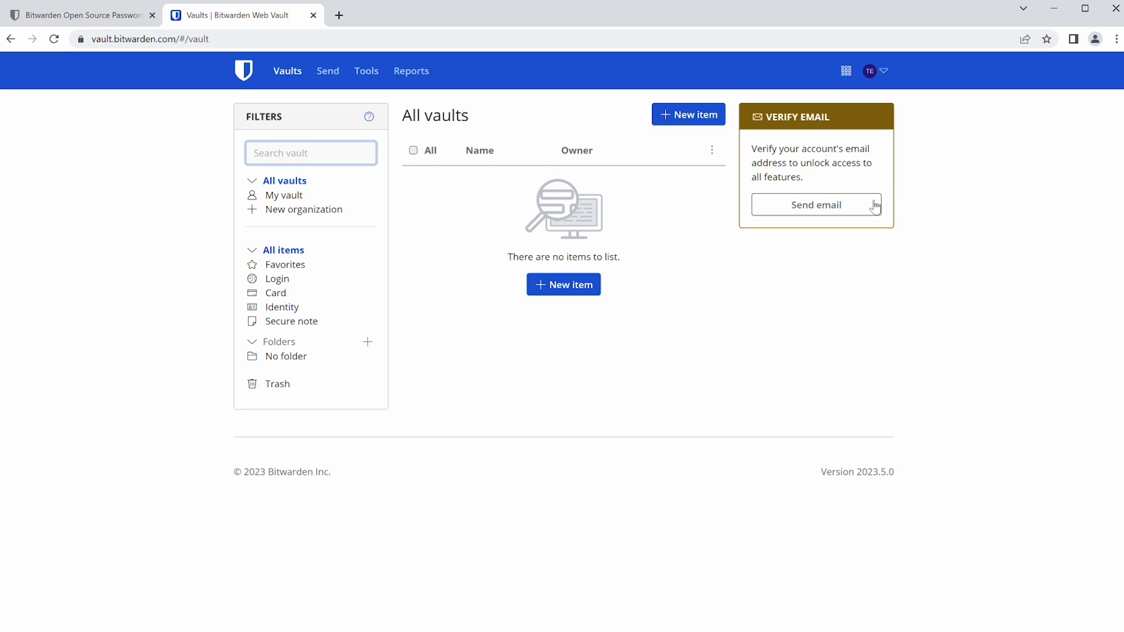
Send the verification email and confirm the Bitwarden verification link in Proton Mail
{"action": "left_click", "coordinate": [848, 215]}
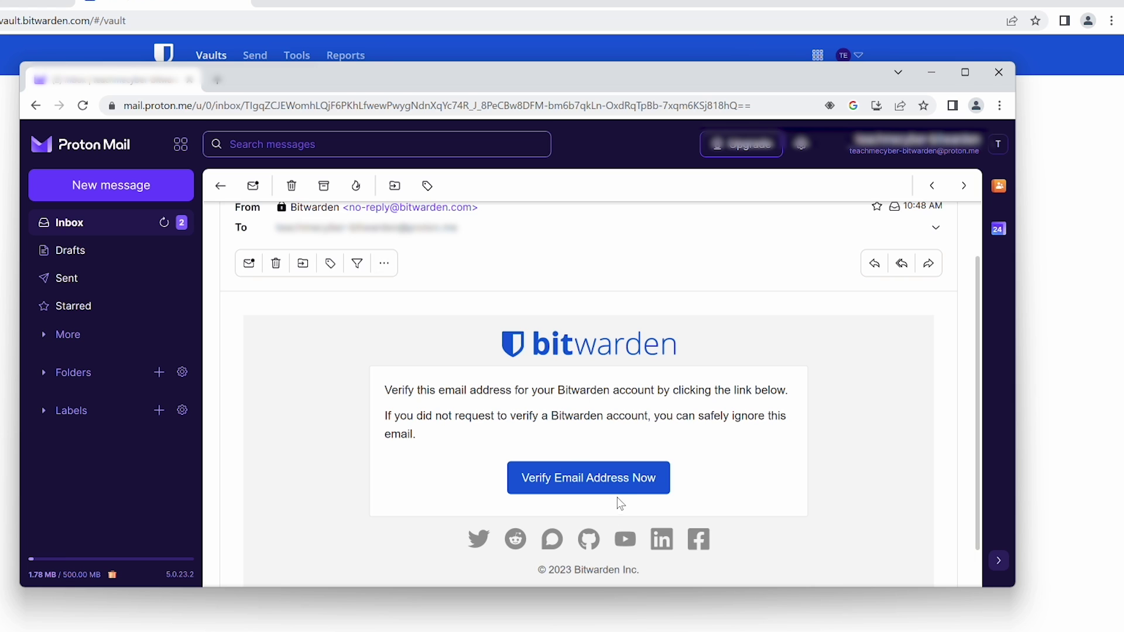
{"action": "left_click", "coordinate": [616, 489]}
{"action": "left_click", "coordinate": [675, 456]}
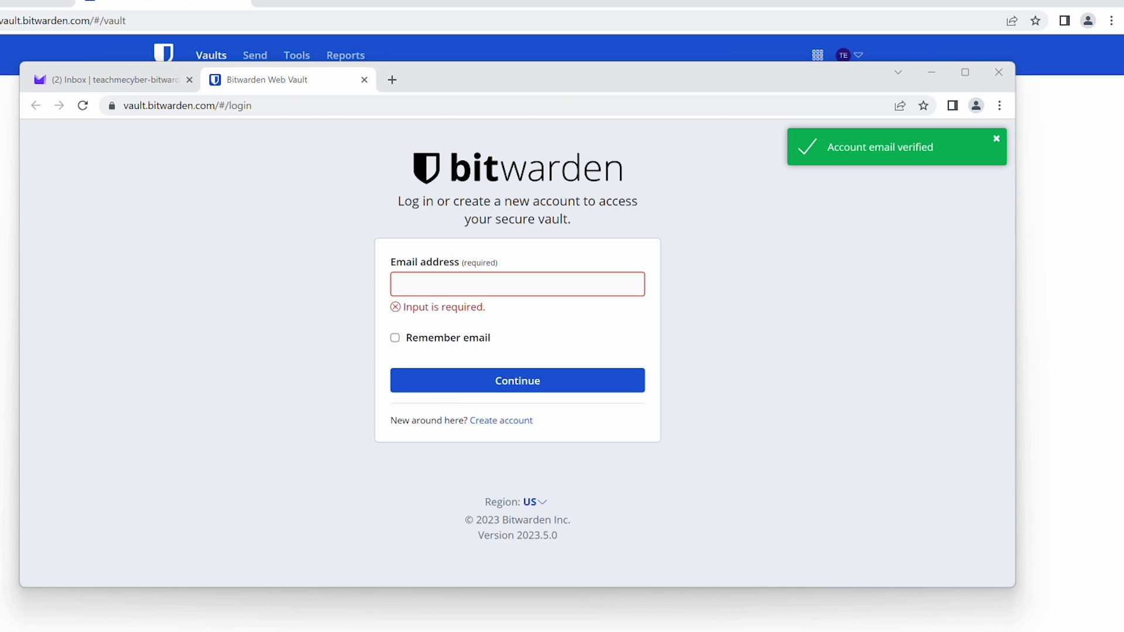
Log back in using the account email and the master password
{"action": "left_click", "coordinate": [572, 291]}
{"action": "key", "text": "ctrl+v"}
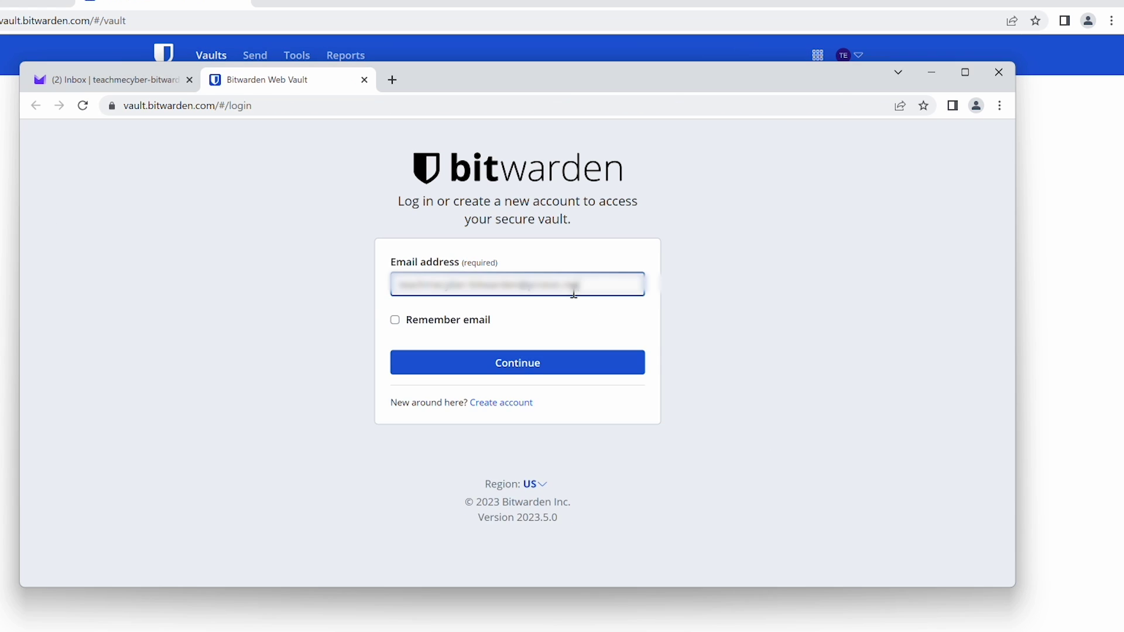
{"action": "left_click", "coordinate": [576, 375]}
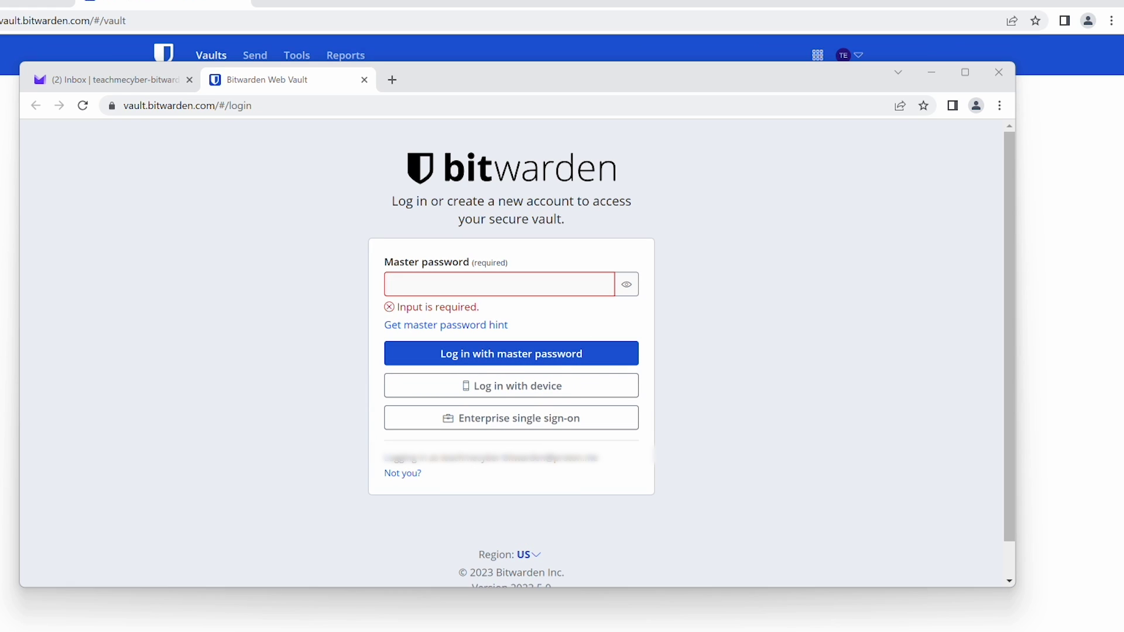
{"action": "left_click", "coordinate": [504, 280]}
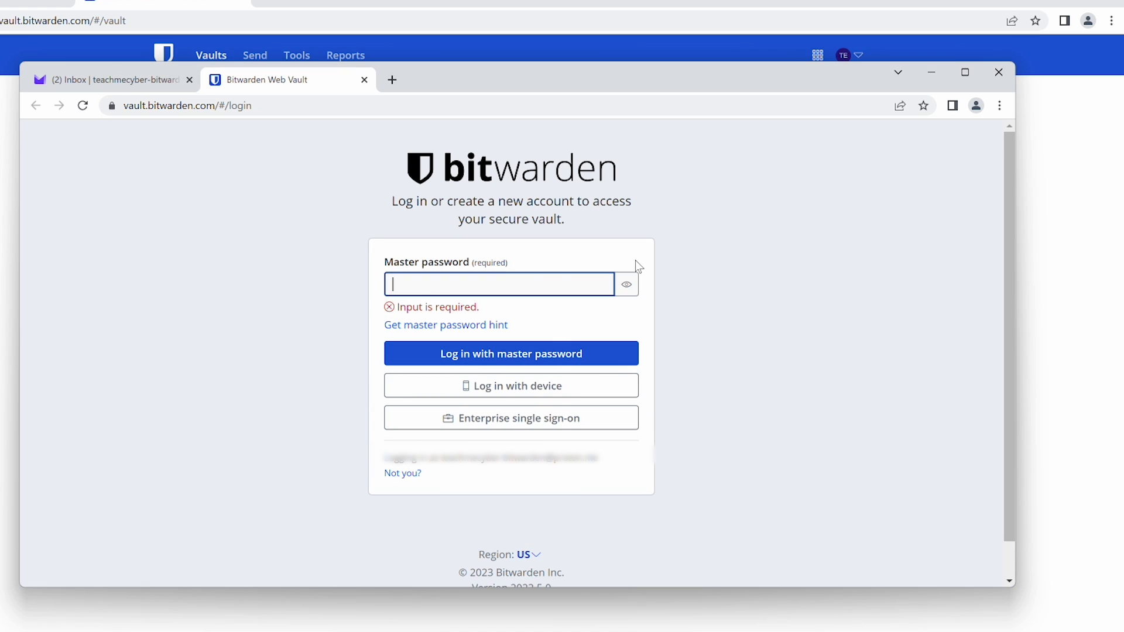
{"action": "key", "text": "ctrl+v"}
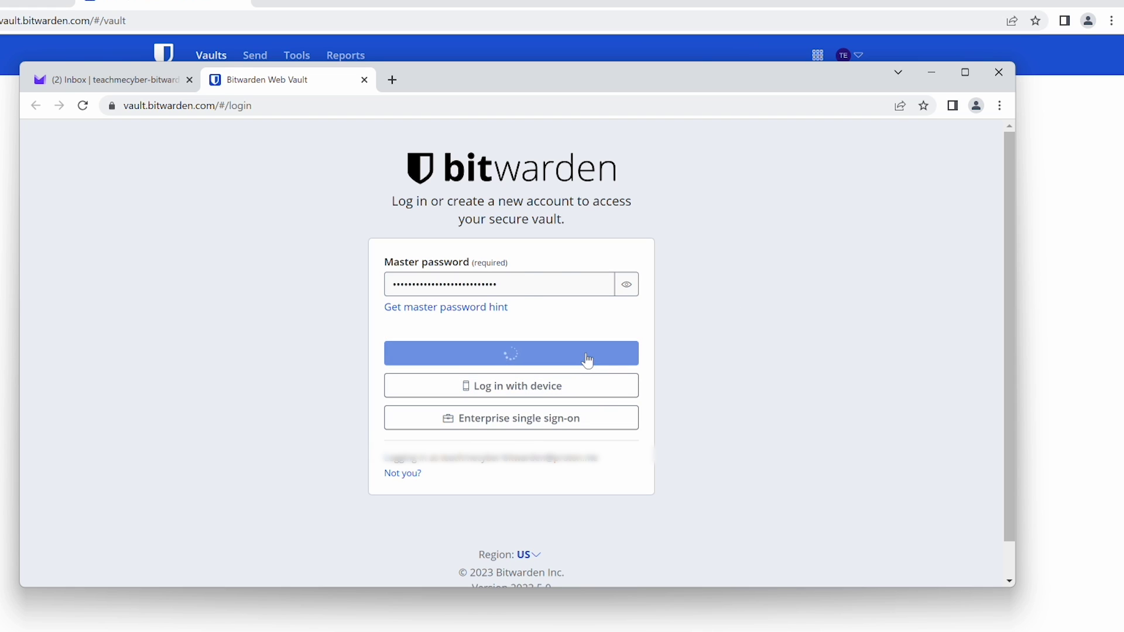
{"action": "left_click", "coordinate": [589, 361]}
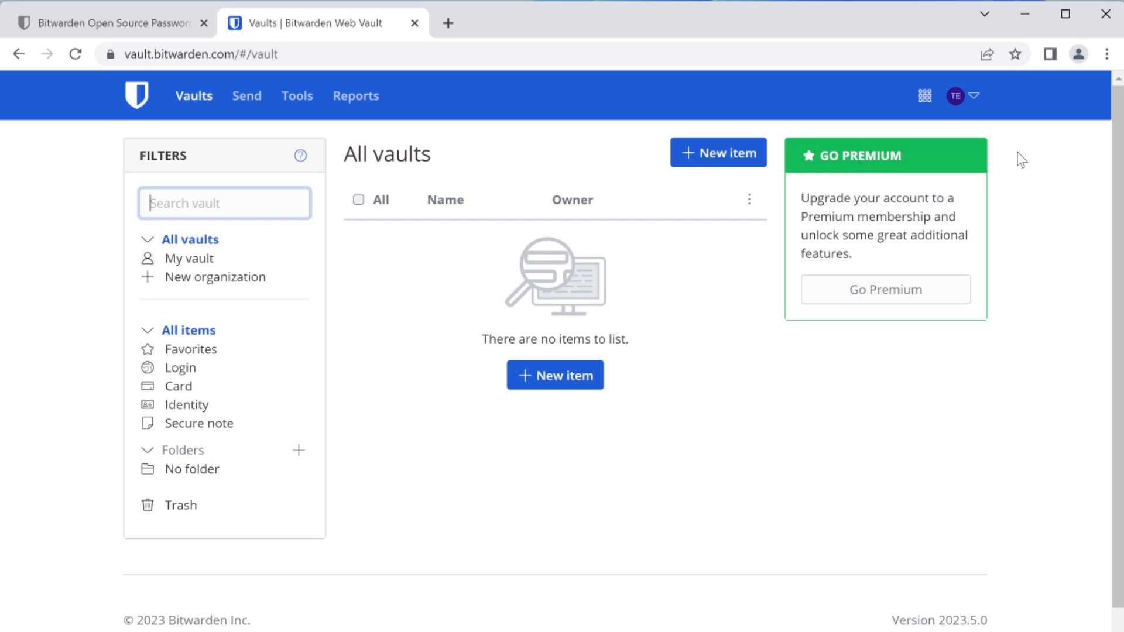
Go to Account settings > Security from the avatar menu and scroll the page
{"action": "left_click", "coordinate": [974, 98]}
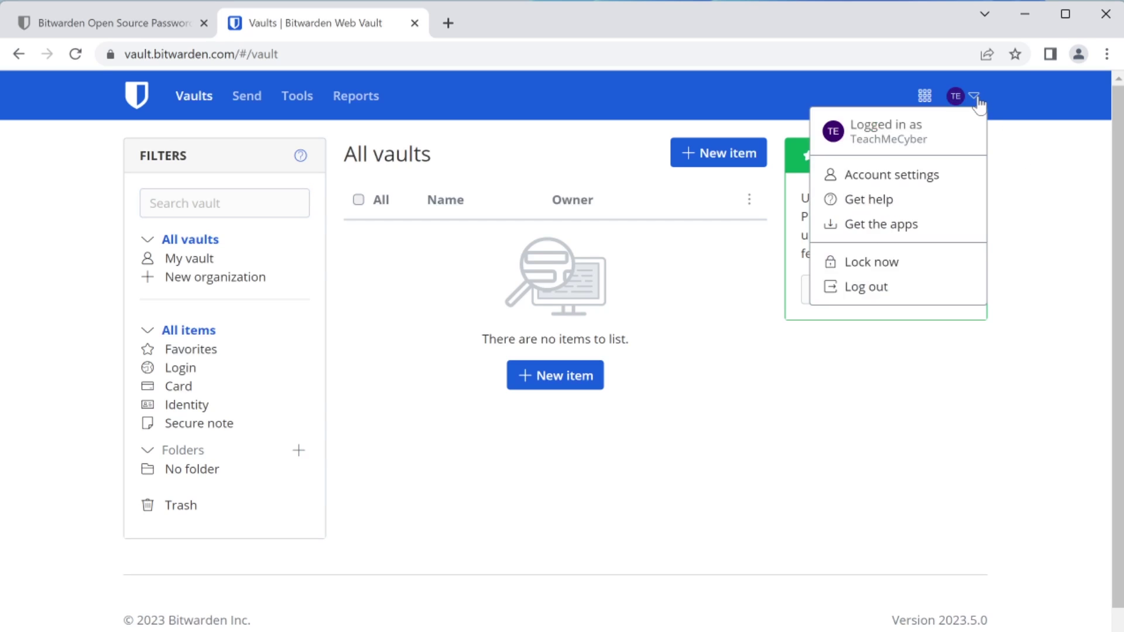
{"action": "left_click", "coordinate": [937, 179]}
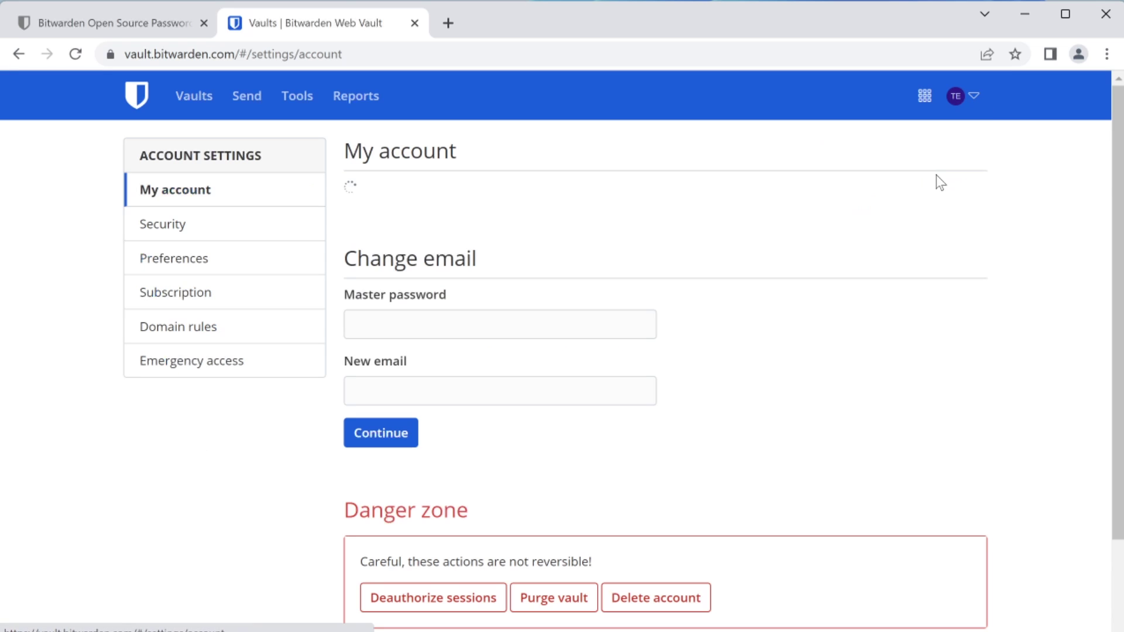
{"action": "left_click", "coordinate": [163, 230]}
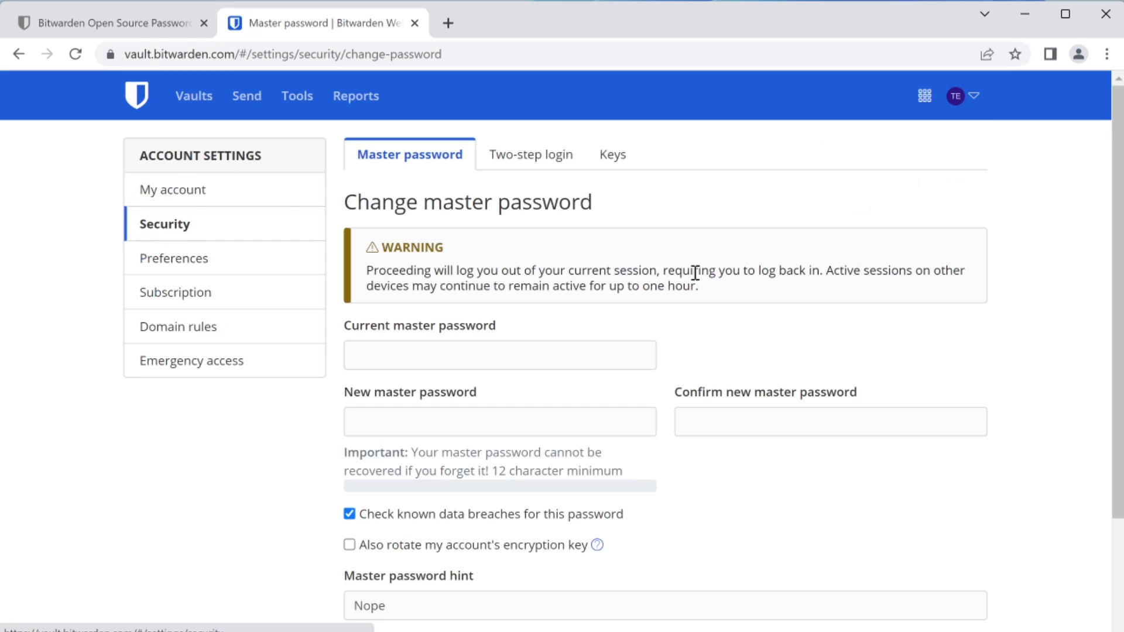
{"action": "scroll", "coordinate": [695, 273], "scroll_direction": "down", "scroll_amount": 1}
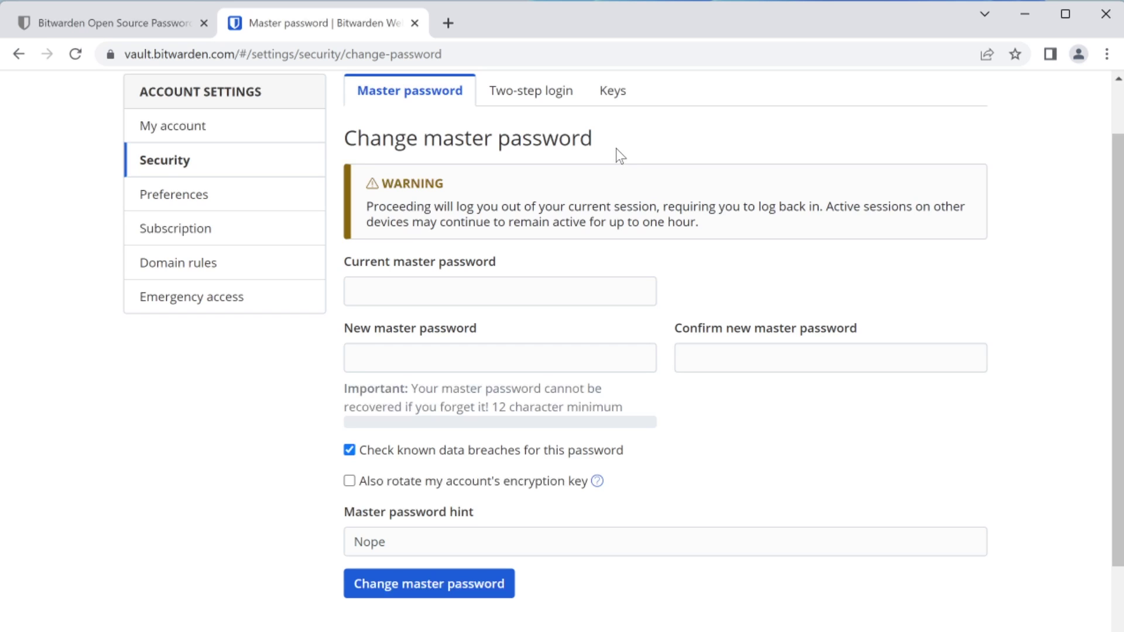
Switch to the Two-step login tab to see the providers list
{"action": "left_click", "coordinate": [552, 101]}
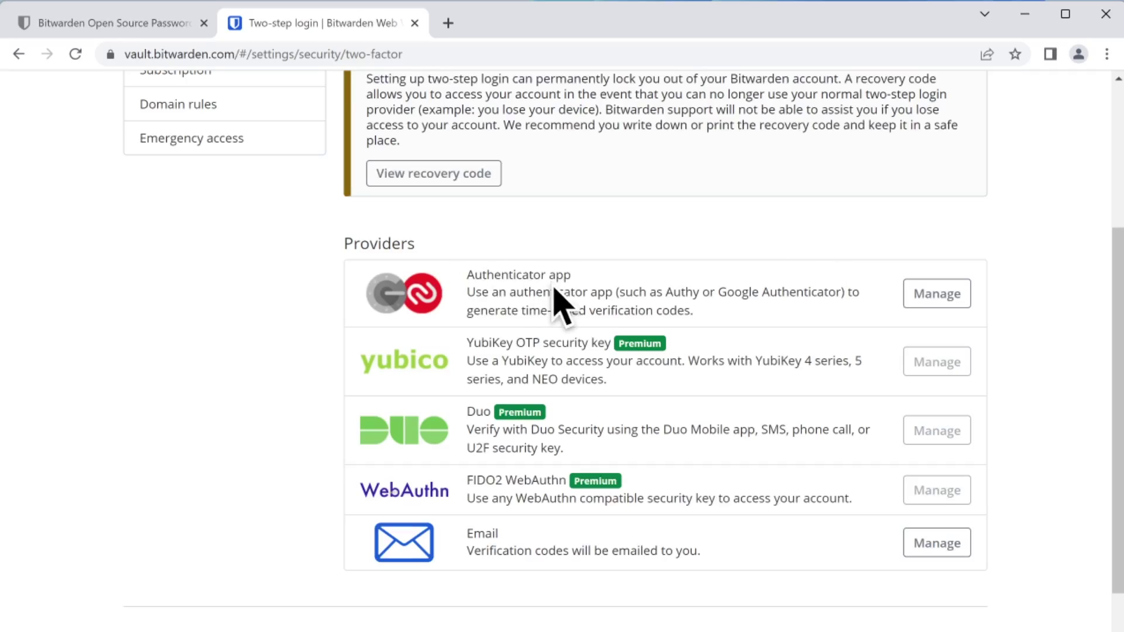
Enable Authenticator app two-step login, confirming with the master password and the 6-digit code
{"action": "left_click", "coordinate": [954, 300]}
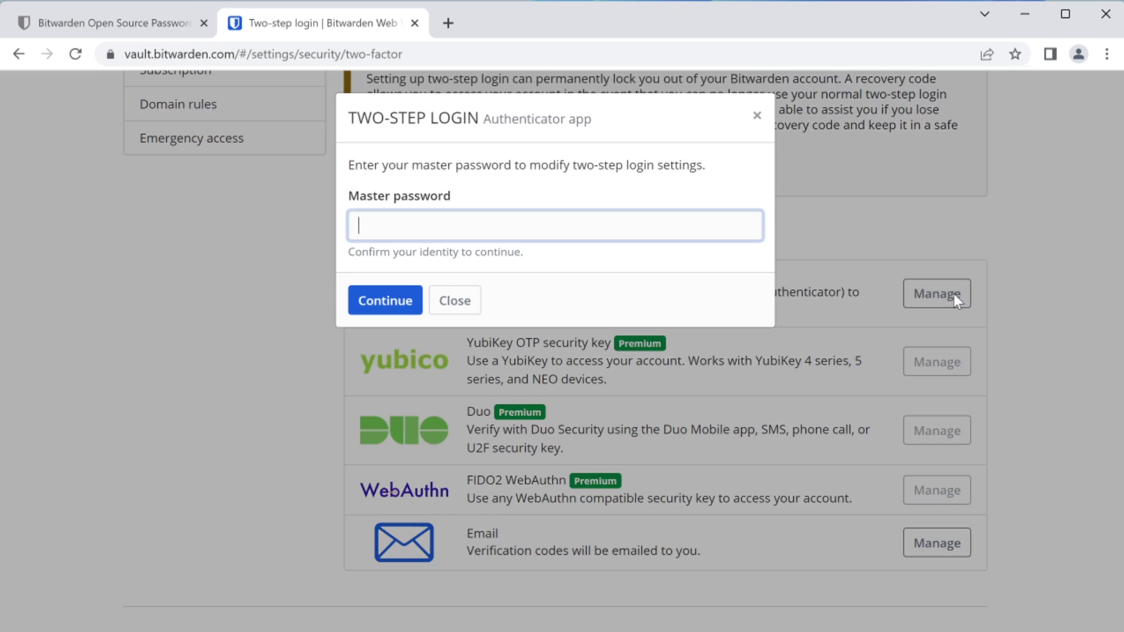
{"action": "left_click", "coordinate": [382, 298]}
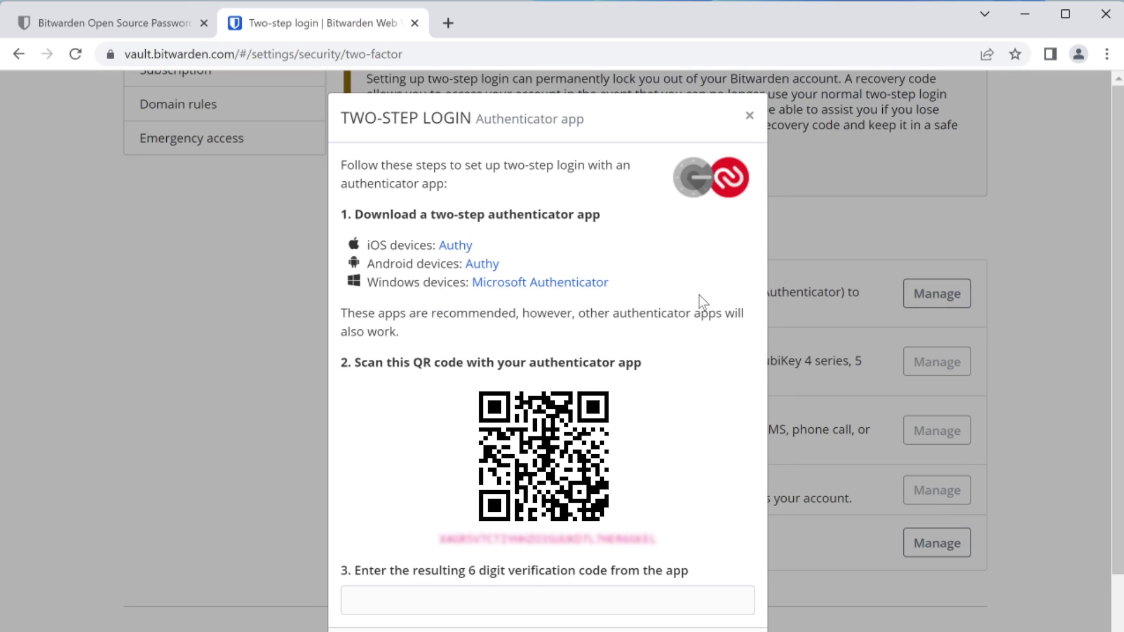
{"action": "scroll", "coordinate": [702, 302], "scroll_direction": "down", "scroll_amount": 1}
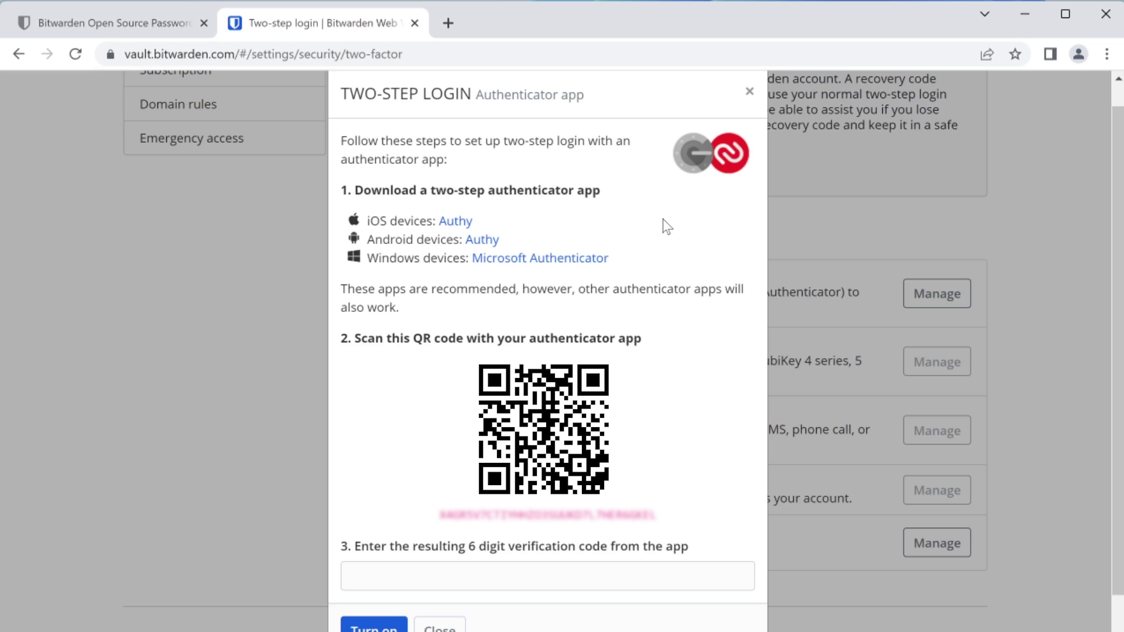
{"action": "left_click", "coordinate": [606, 588]}
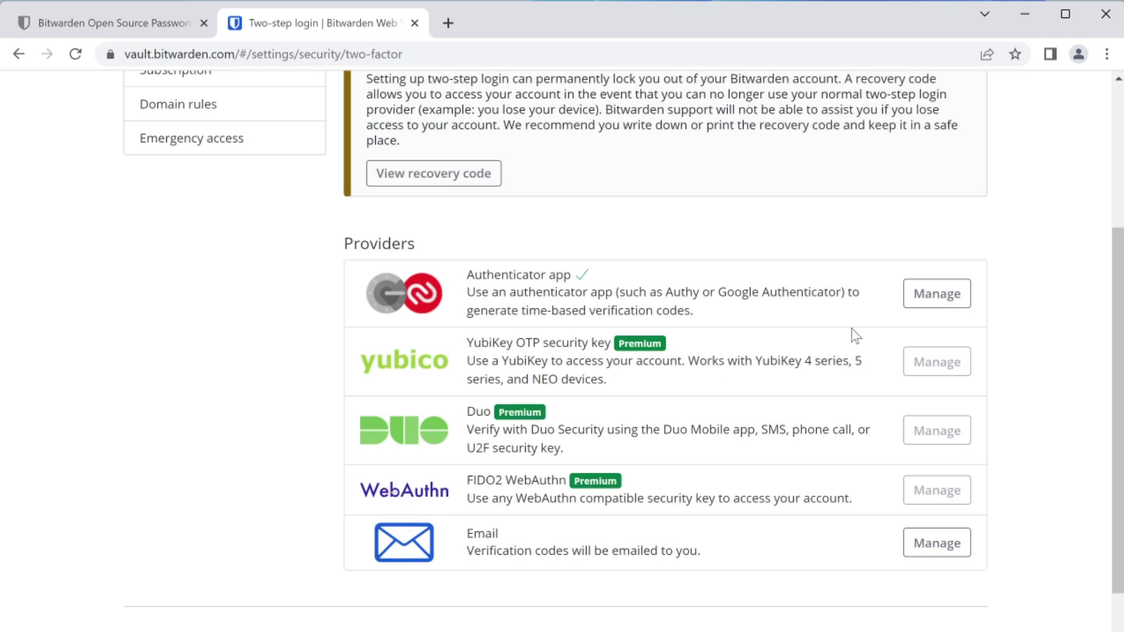
Scroll back up the Keys tab to review the PBKDF2 SHA-256 encryption key settings
{"action": "scroll", "coordinate": [694, 274], "scroll_direction": "up", "scroll_amount": 4}
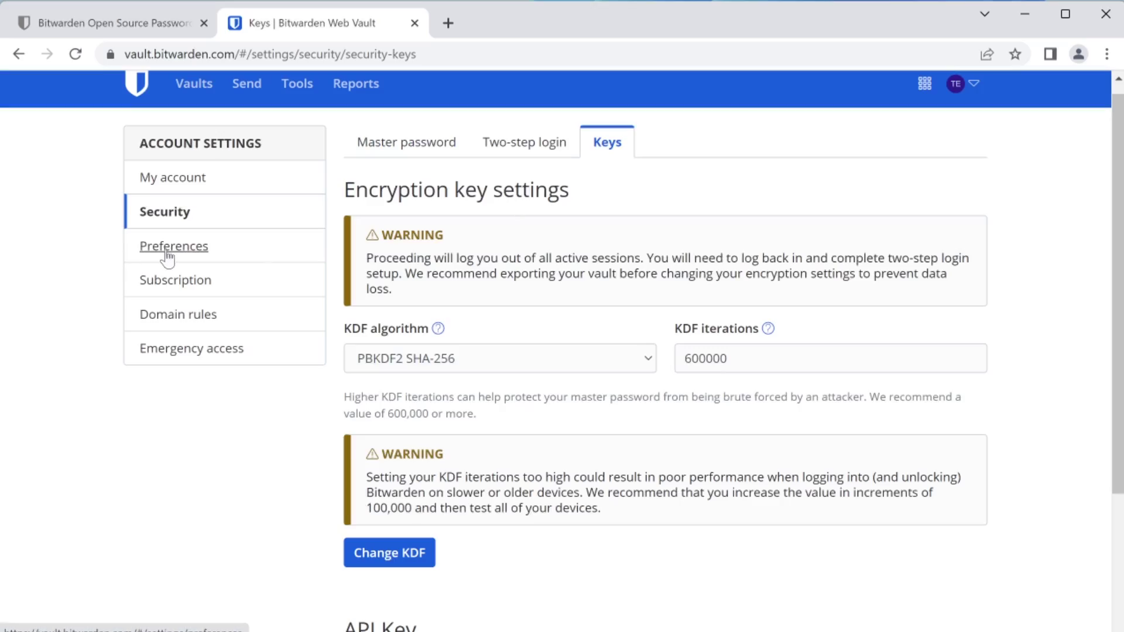
{"action": "left_click", "coordinate": [166, 256]}
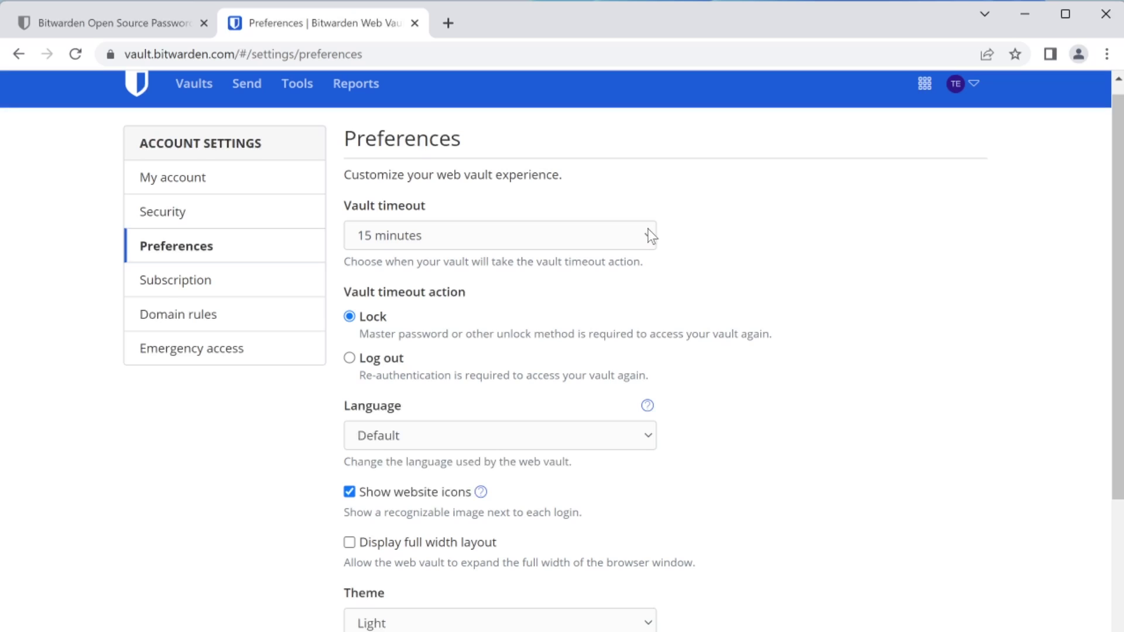
Change the vault timeout from 15 to 5 minutes and scroll down to Save
{"action": "left_click", "coordinate": [644, 235]}
{"action": "left_click", "coordinate": [634, 274]}
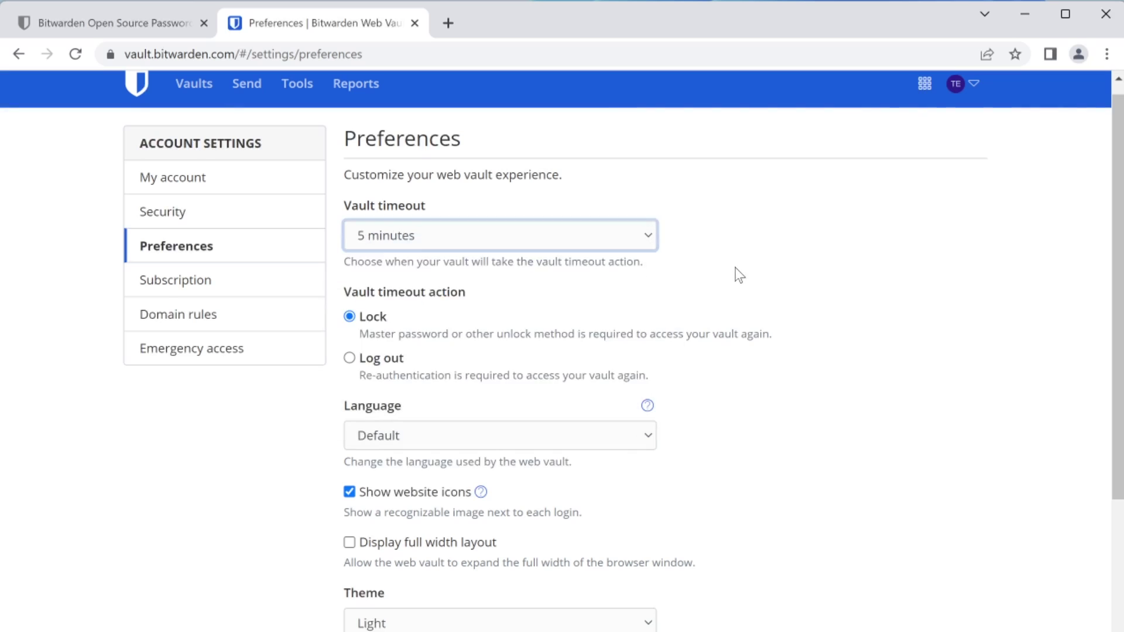
{"action": "scroll", "coordinate": [740, 276], "scroll_direction": "down", "scroll_amount": 1}
{"action": "scroll", "coordinate": [554, 267], "scroll_direction": "down", "scroll_amount": 1}
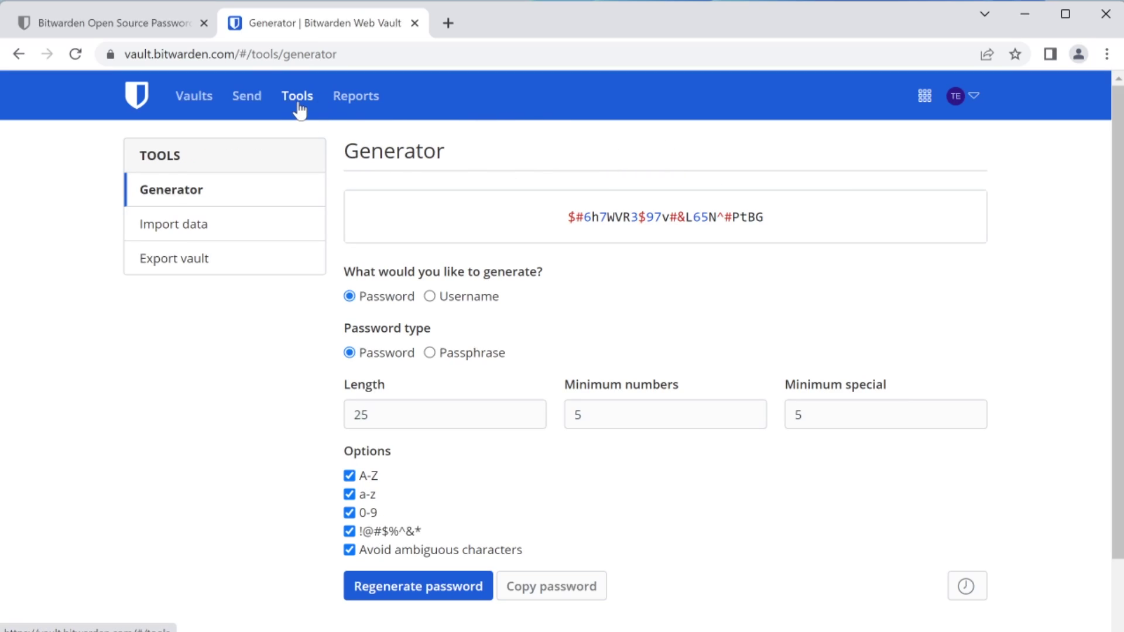
Open the Import data tool and scroll through the import format dropdown's supported file formats
{"action": "left_click", "coordinate": [197, 231]}
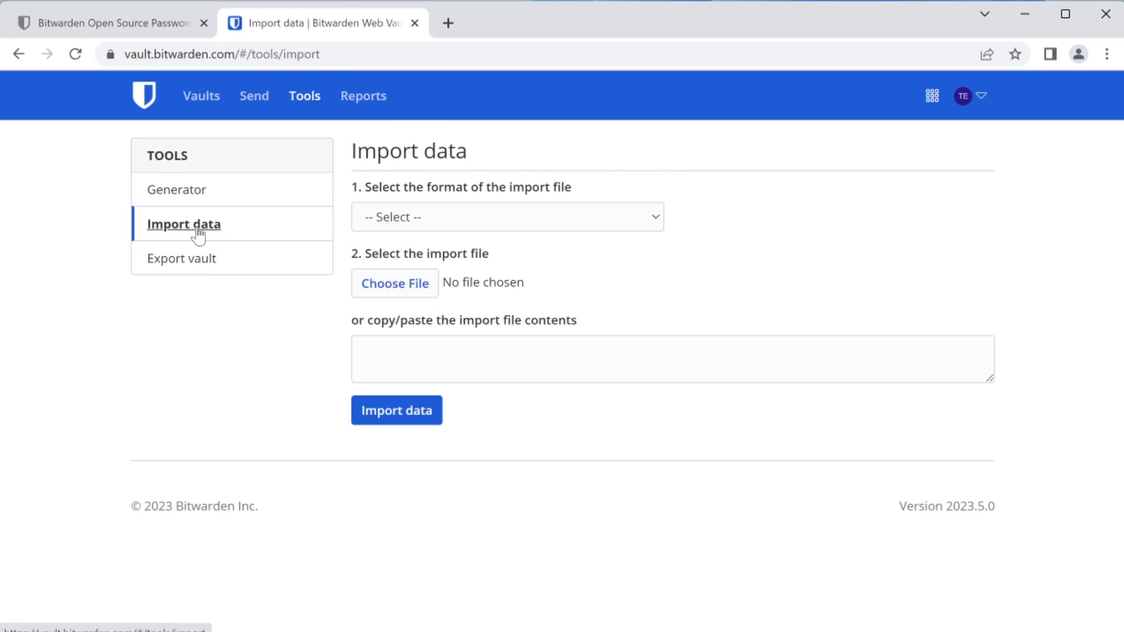
{"action": "left_click", "coordinate": [656, 222]}
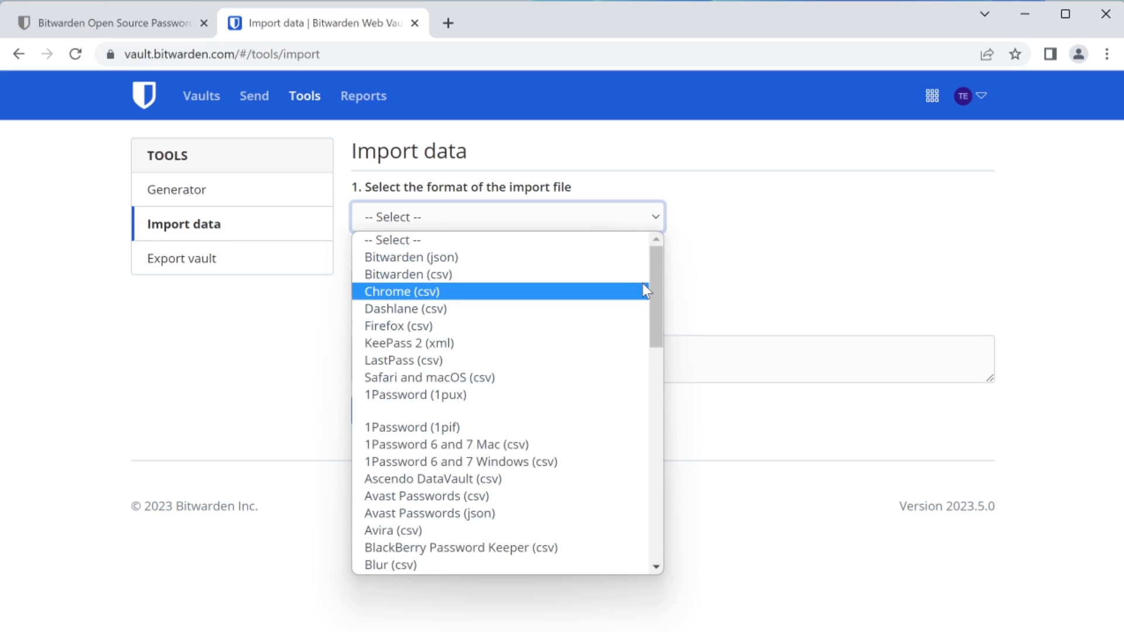
{"action": "scroll", "coordinate": [642, 283], "scroll_direction": "down", "scroll_amount": 3}
{"action": "scroll", "coordinate": [645, 289], "scroll_direction": "down", "scroll_amount": 1}
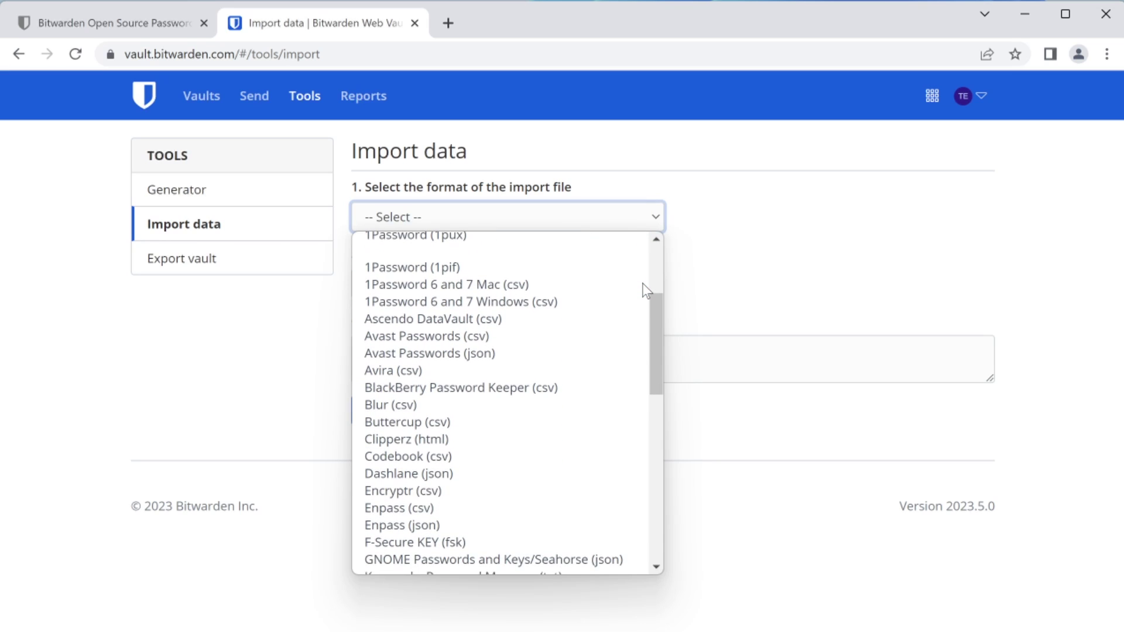
{"action": "scroll", "coordinate": [645, 290], "scroll_direction": "down", "scroll_amount": 7}
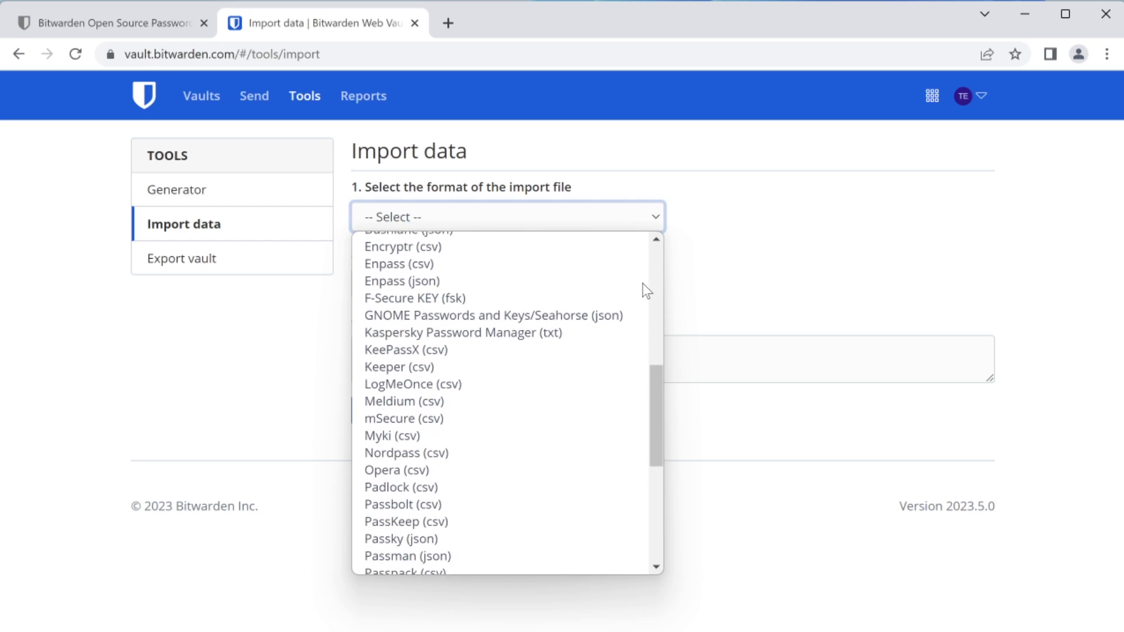
{"action": "scroll", "coordinate": [644, 285], "scroll_direction": "down", "scroll_amount": 4}
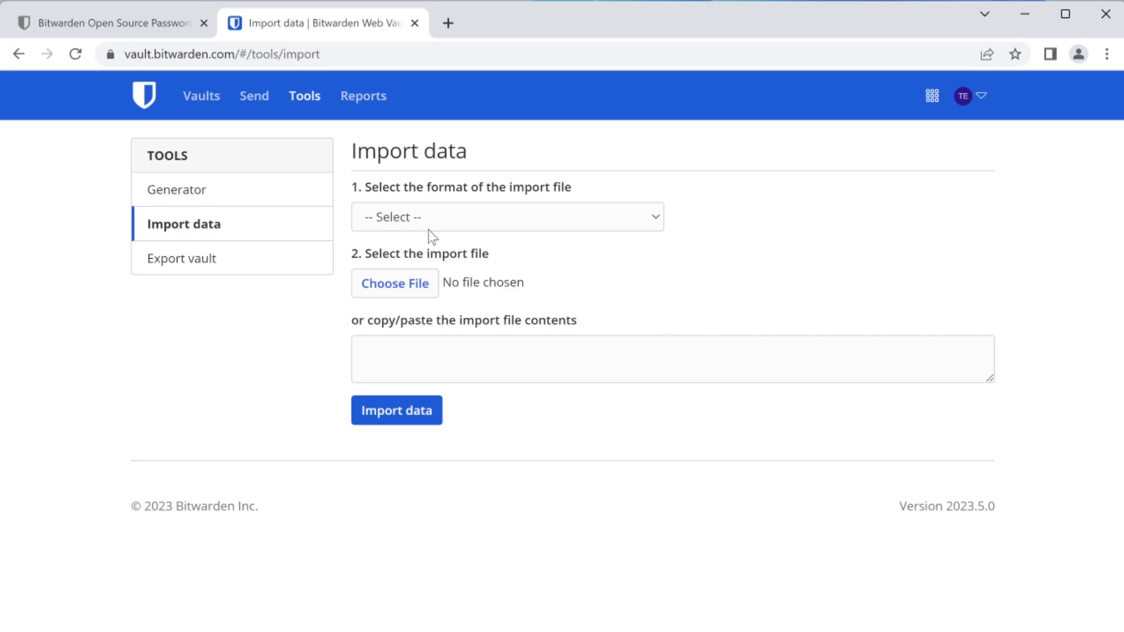
On bitwarden.com, go via Personal to the download options page and scroll to the browser extensions
{"action": "left_click", "coordinate": [151, 27]}
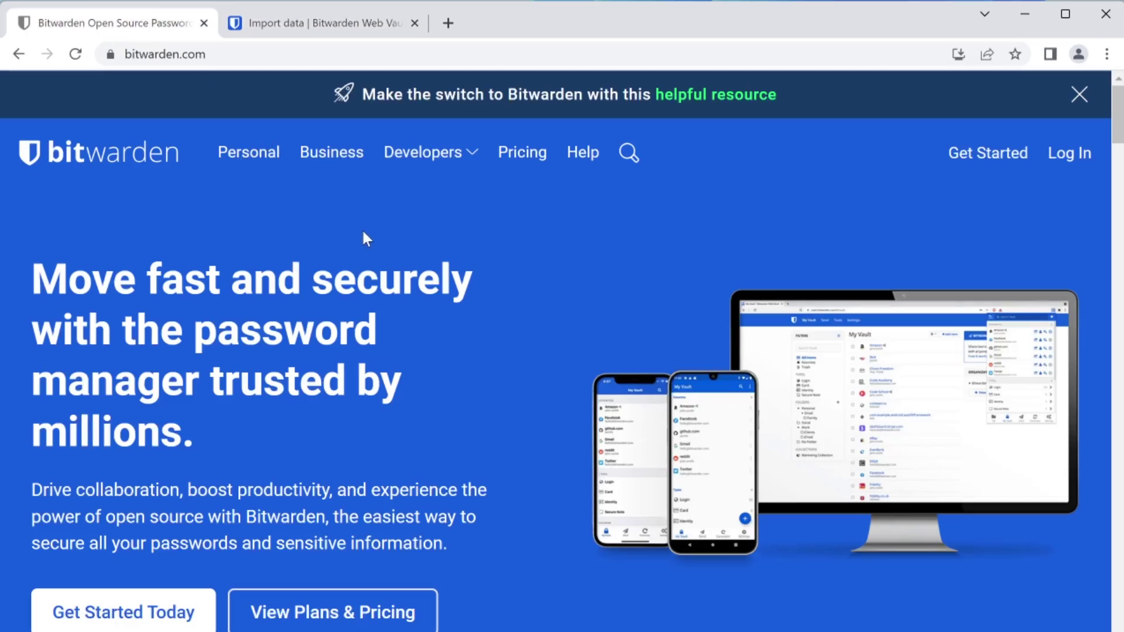
{"action": "left_click", "coordinate": [258, 168]}
{"action": "scroll", "coordinate": [332, 306], "scroll_direction": "down", "scroll_amount": 1}
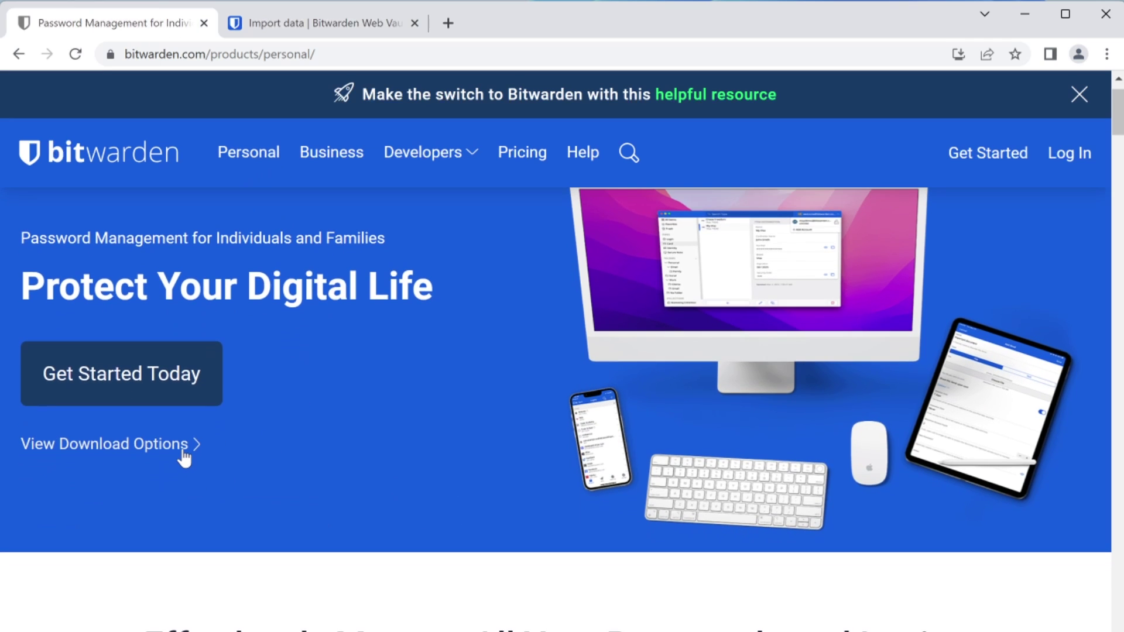
{"action": "left_click", "coordinate": [183, 457]}
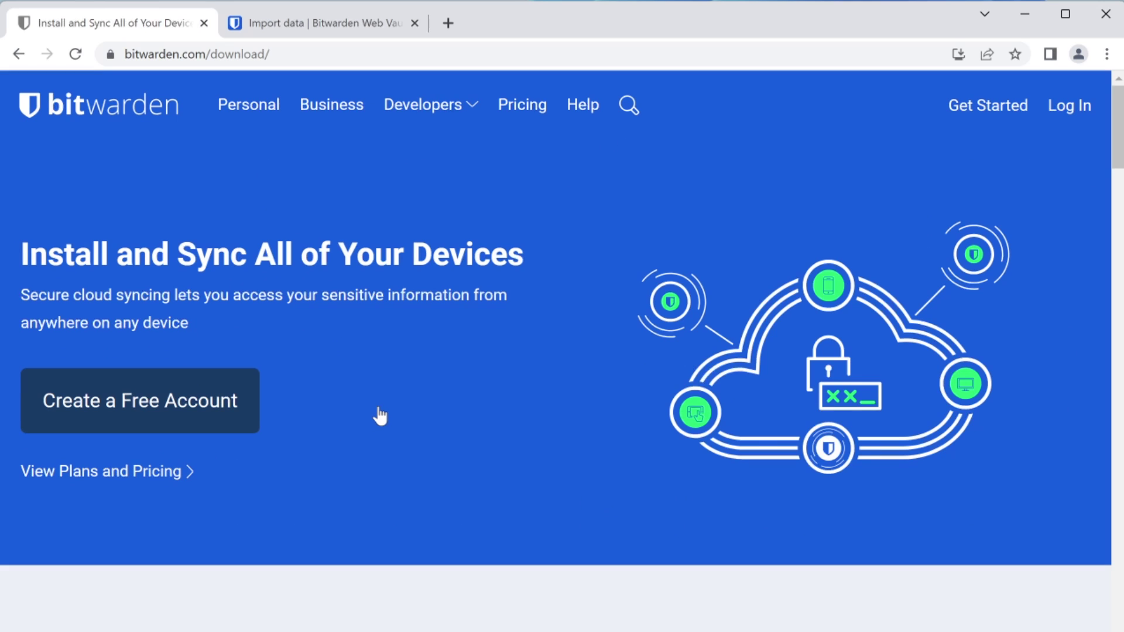
{"action": "scroll", "coordinate": [381, 415], "scroll_direction": "down", "scroll_amount": 5}
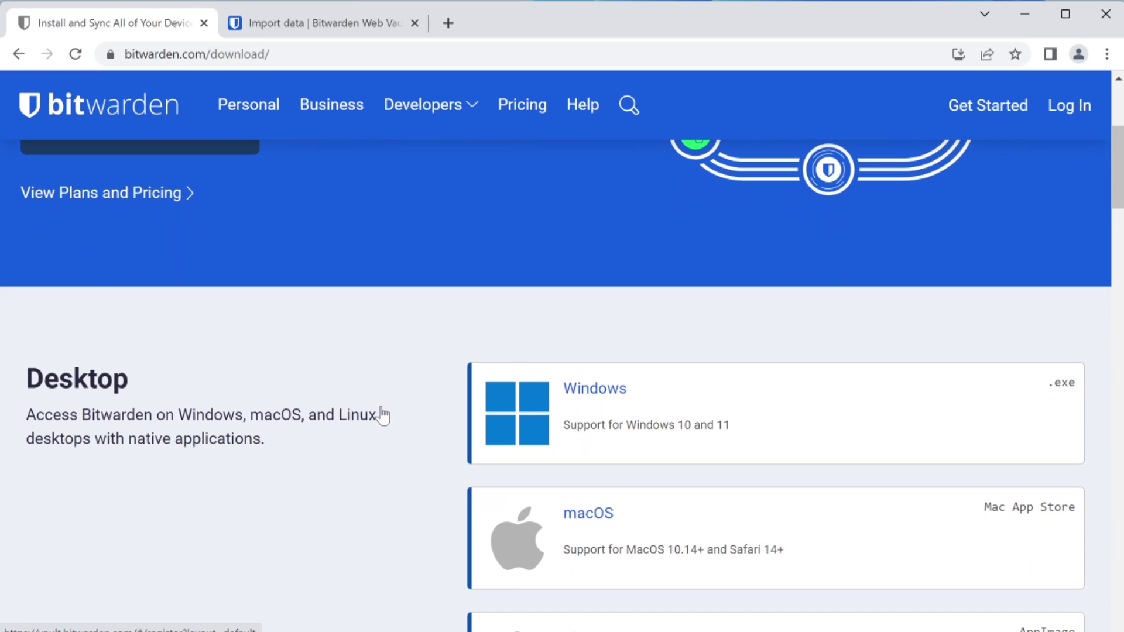
{"action": "scroll", "coordinate": [382, 415], "scroll_direction": "down", "scroll_amount": 1}
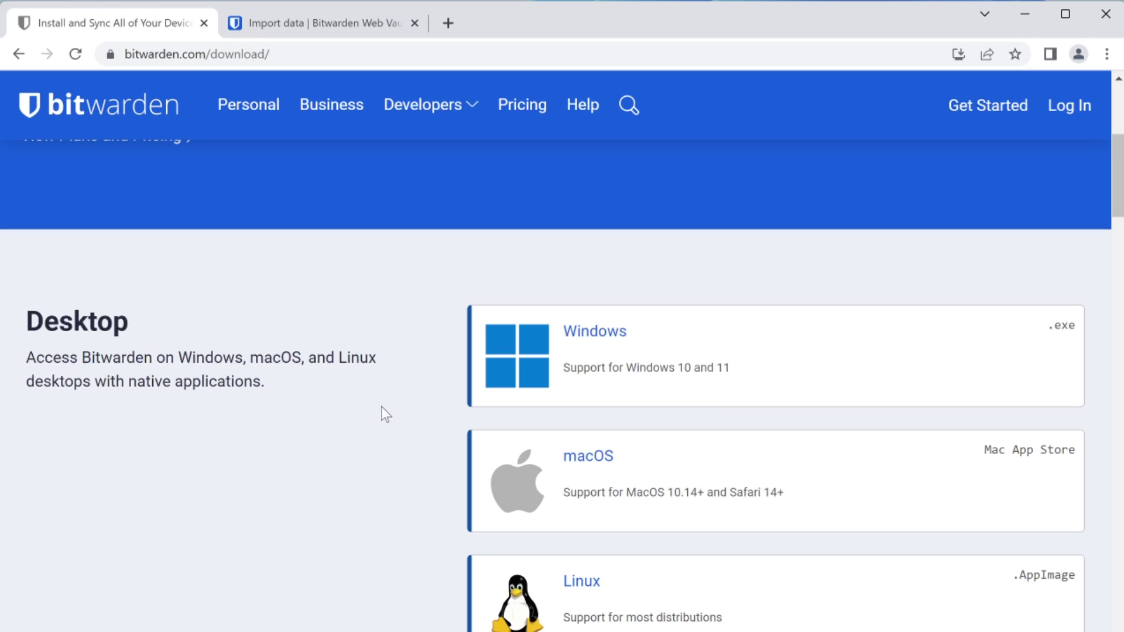
{"action": "scroll", "coordinate": [384, 408], "scroll_direction": "down", "scroll_amount": 6}
{"action": "scroll", "coordinate": [385, 407], "scroll_direction": "down", "scroll_amount": 2}
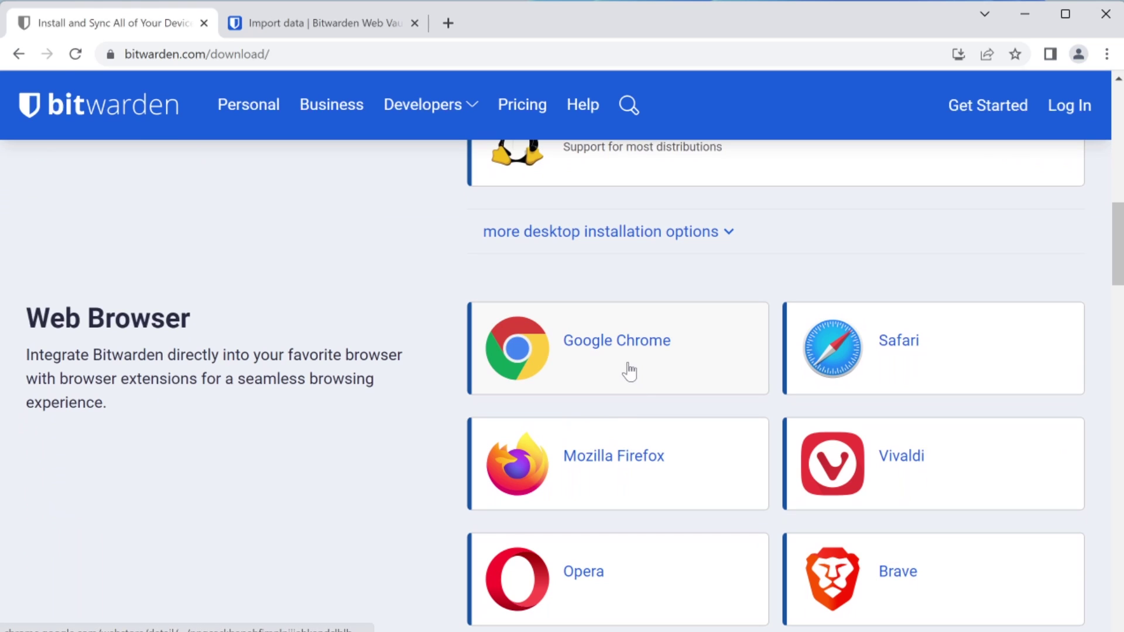
Add the Bitwarden - Free Password Manager extension to Chrome from its Web Store listing
{"action": "left_click", "coordinate": [627, 364]}
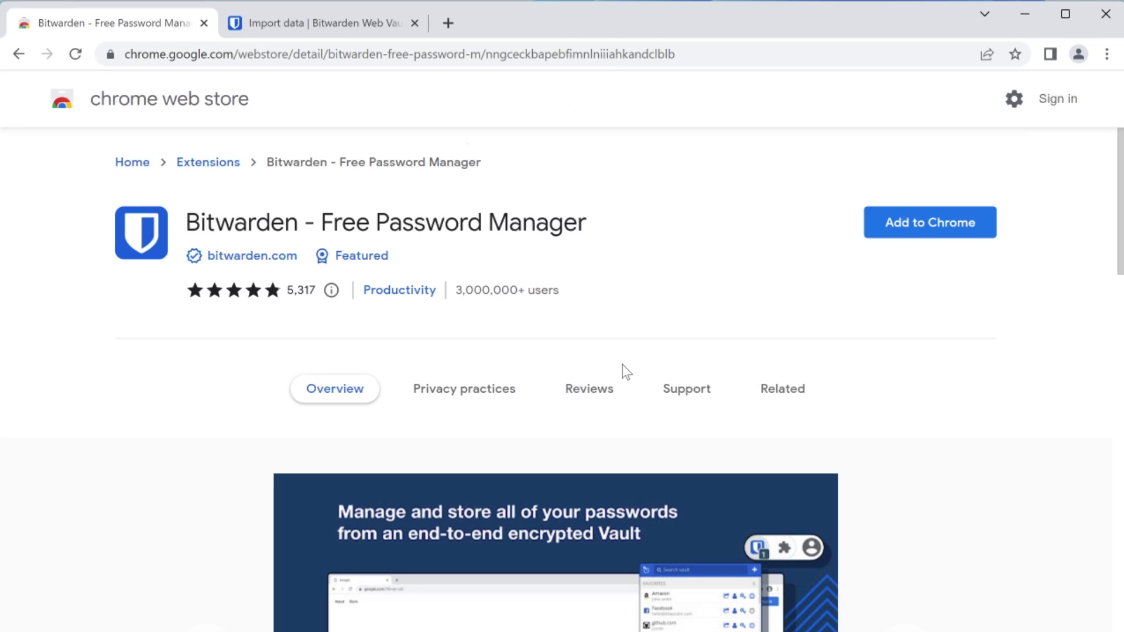
{"action": "left_click", "coordinate": [933, 232]}
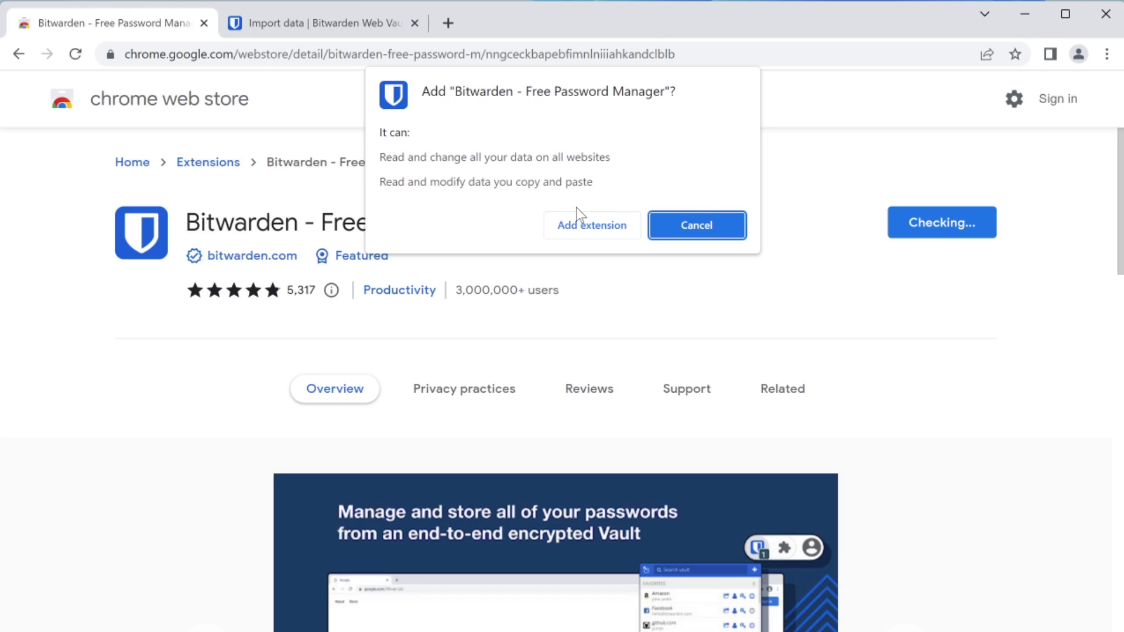
{"action": "left_click", "coordinate": [577, 225]}
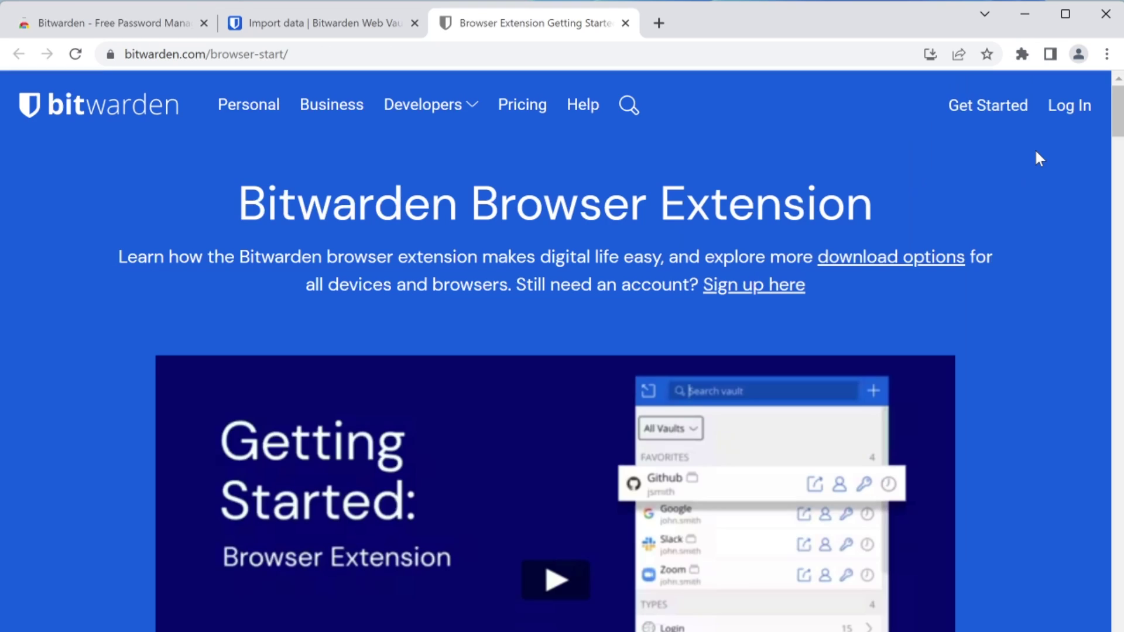
Log in to the Bitwarden extension with the account e-mail, master password and authenticator code
{"action": "left_click", "coordinate": [1023, 54]}
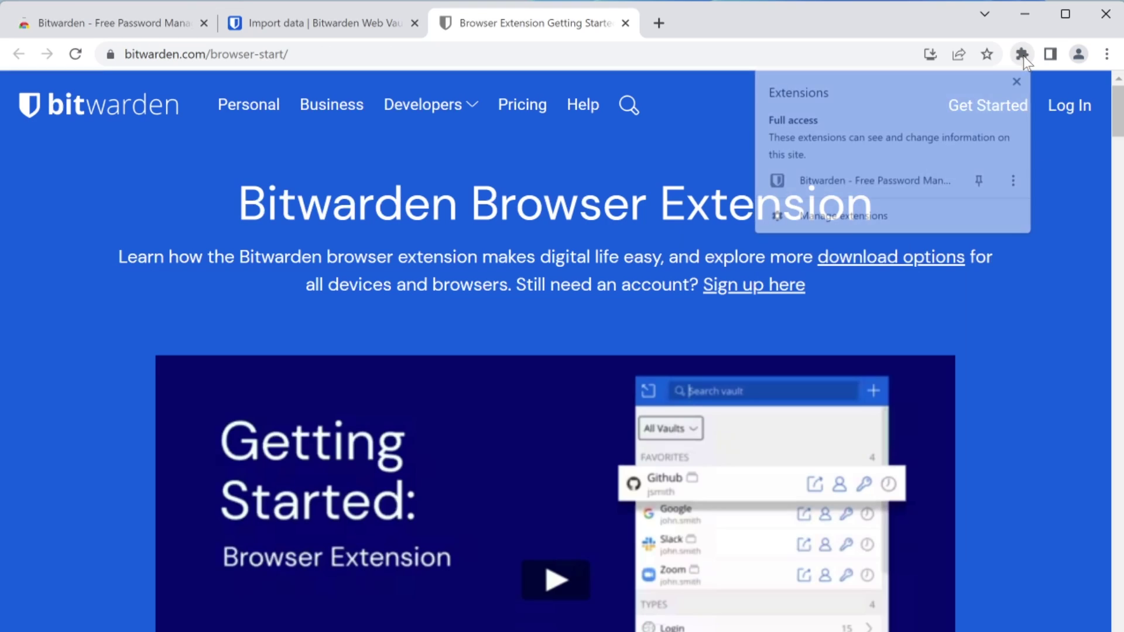
{"action": "left_click", "coordinate": [866, 177]}
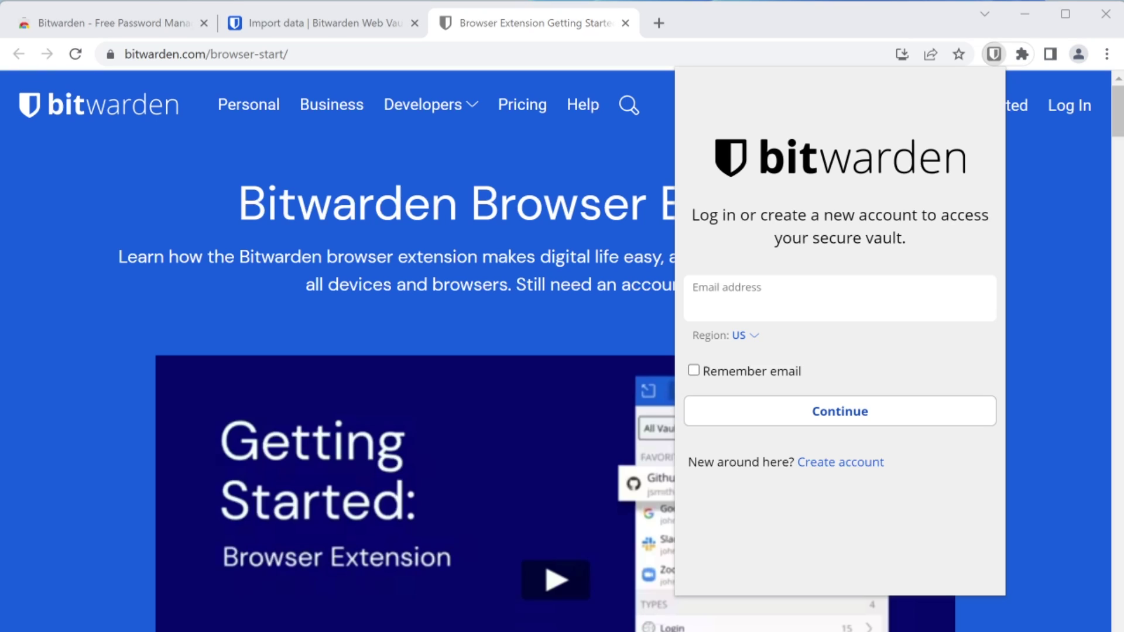
{"action": "left_click", "coordinate": [762, 302]}
{"action": "key", "text": "ctrl+v"}
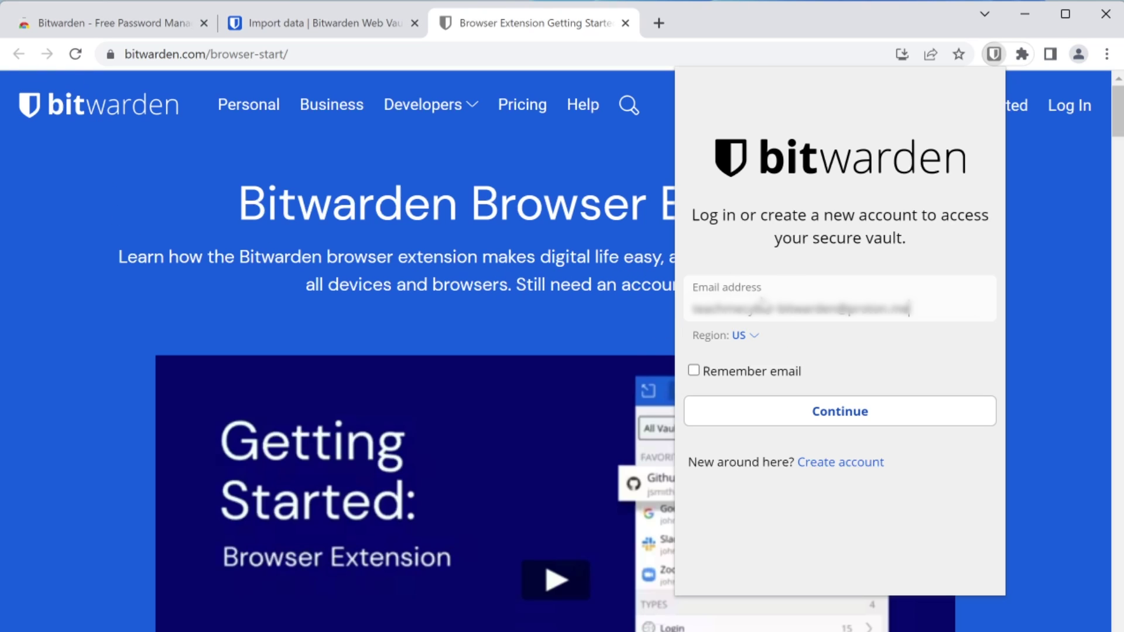
{"action": "left_click", "coordinate": [816, 417]}
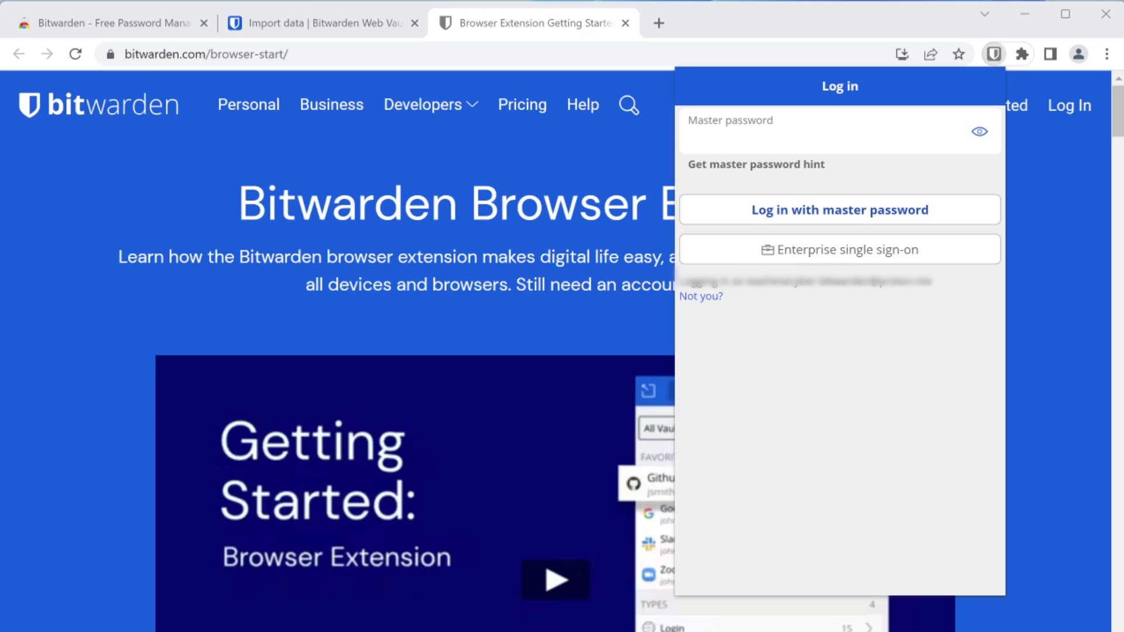
{"action": "left_click", "coordinate": [927, 217]}
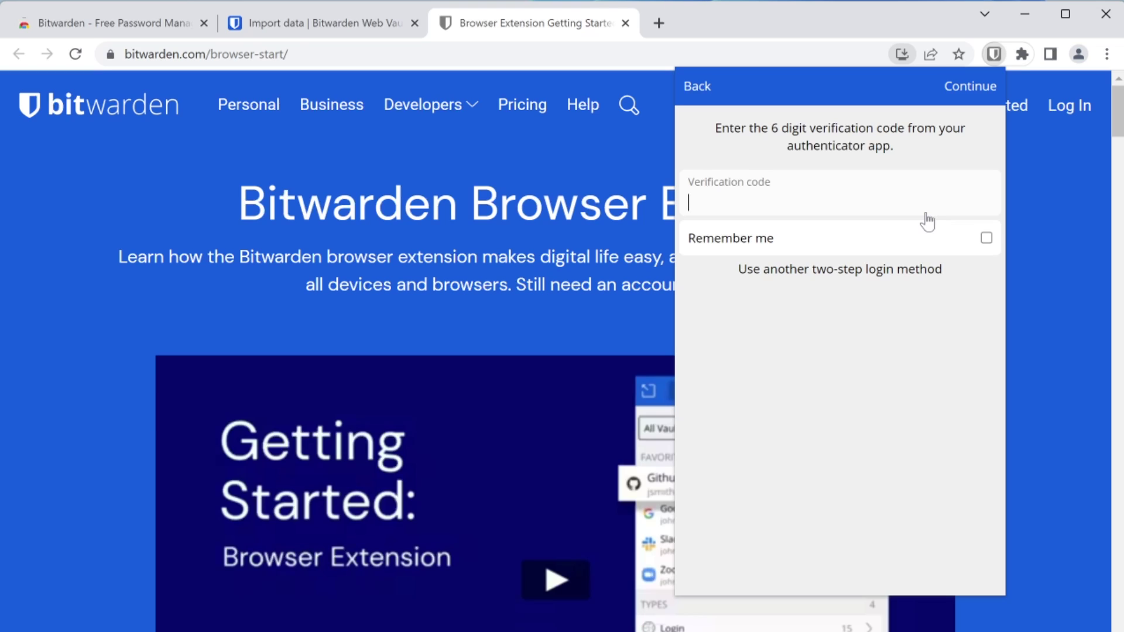
{"action": "key", "text": "Return"}
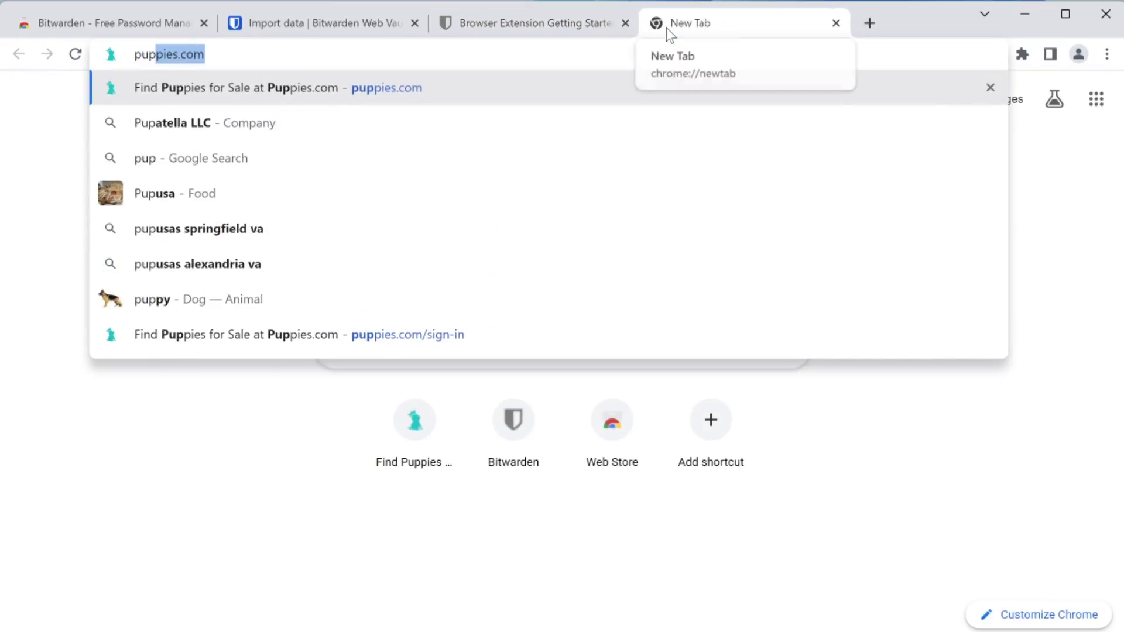
Open puppies.com's sign-up form and enter the first and last name
{"action": "key", "text": "Return"}
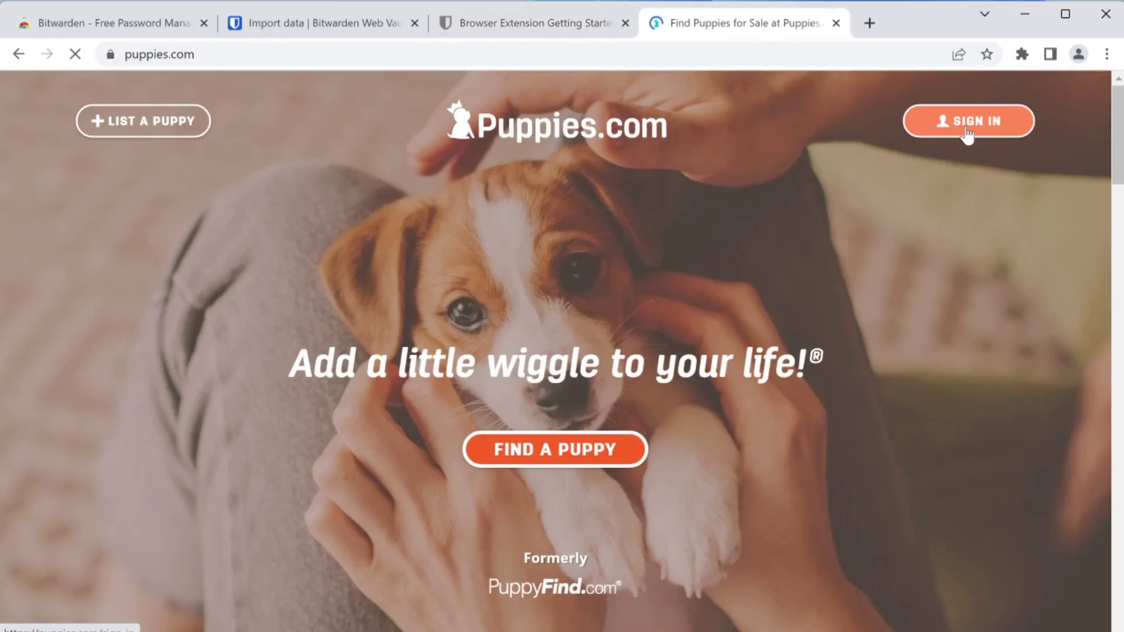
{"action": "left_click", "coordinate": [968, 134]}
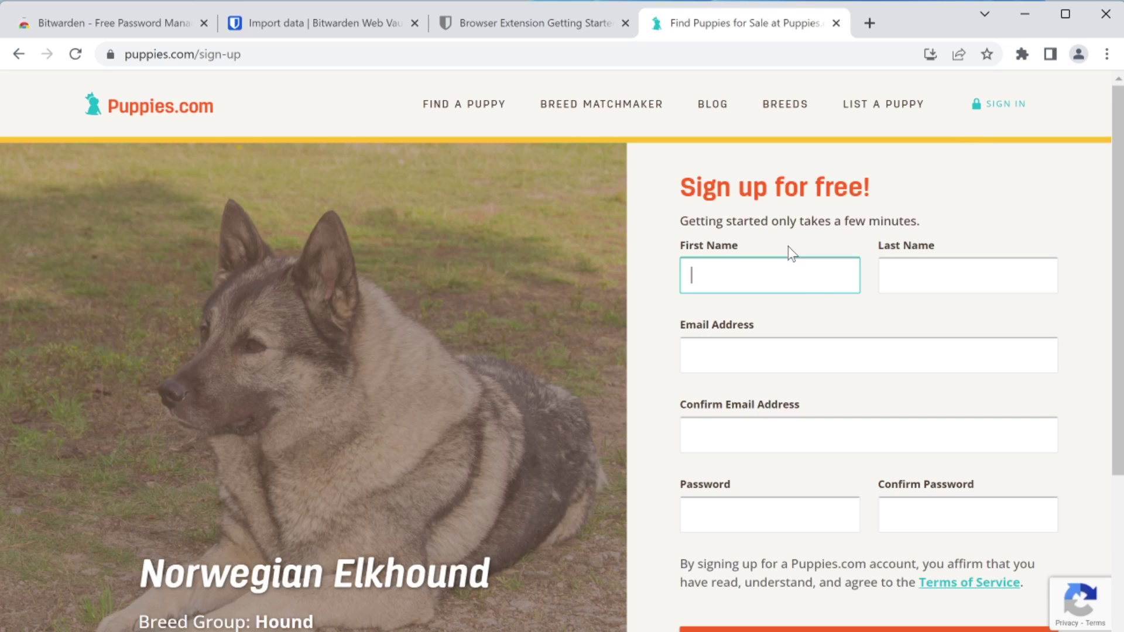
{"action": "type", "text": "John"}
{"action": "key", "text": "Tab"}
{"action": "type", "text": "Doe"}
{"action": "key", "text": "Tab"}
Paste the e-mail address into both the email and confirm email fields
{"action": "key", "text": "alt+Tab"}
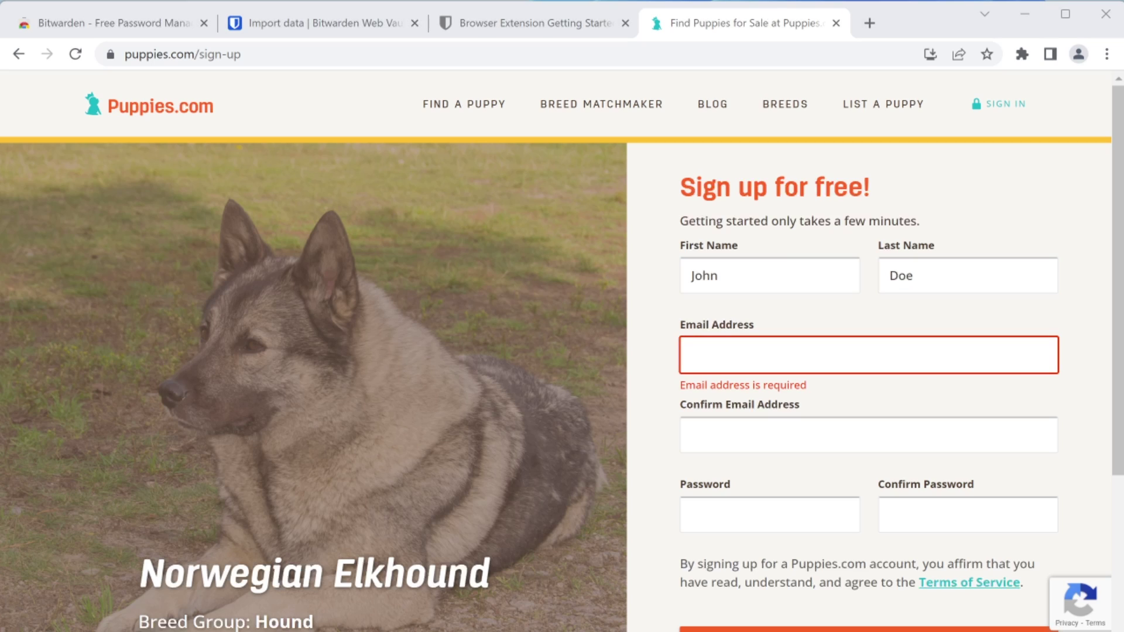
{"action": "left_click", "coordinate": [775, 354]}
{"action": "key", "text": "ctrl+v"}
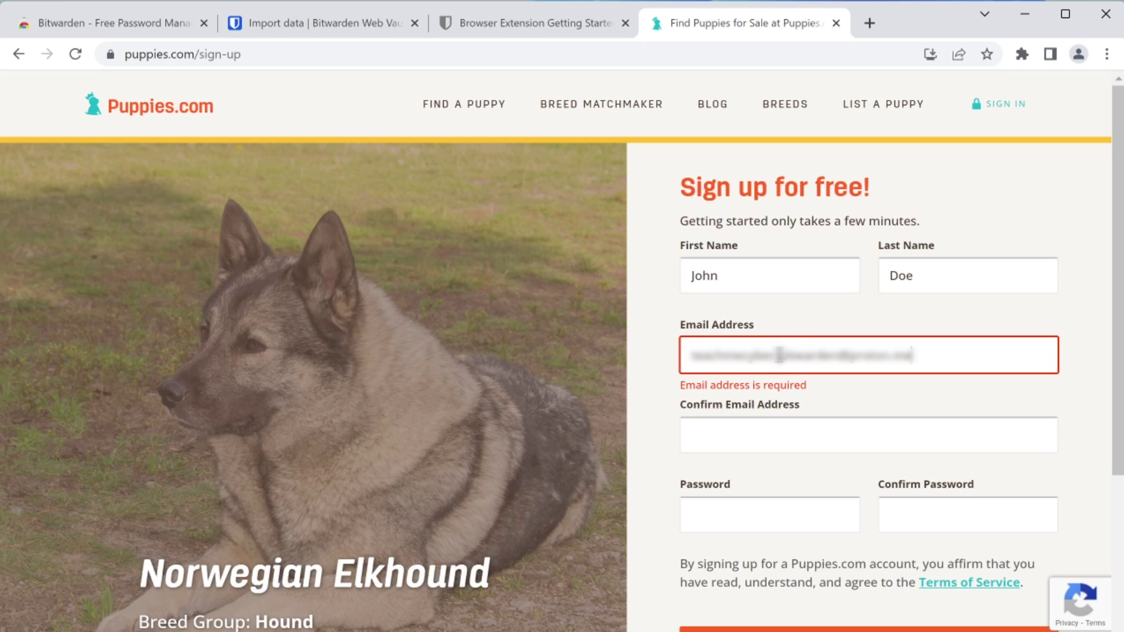
{"action": "left_click", "coordinate": [773, 430]}
{"action": "key", "text": "ctrl+v"}
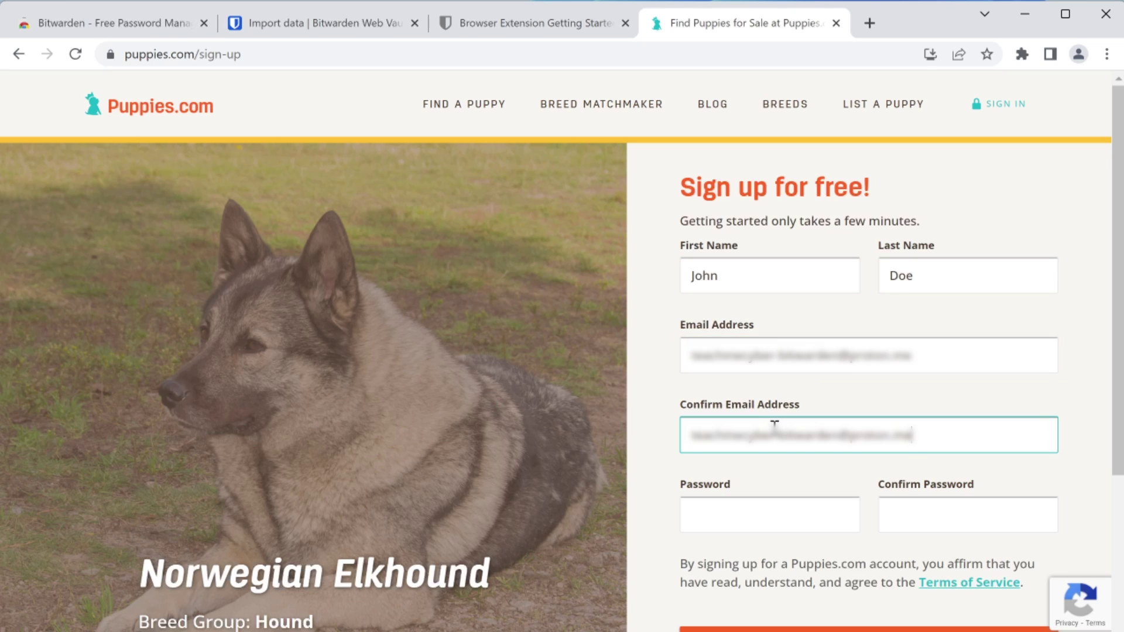
{"action": "left_click", "coordinate": [795, 513]}
{"action": "scroll", "coordinate": [797, 463], "scroll_direction": "down", "scroll_amount": 3}
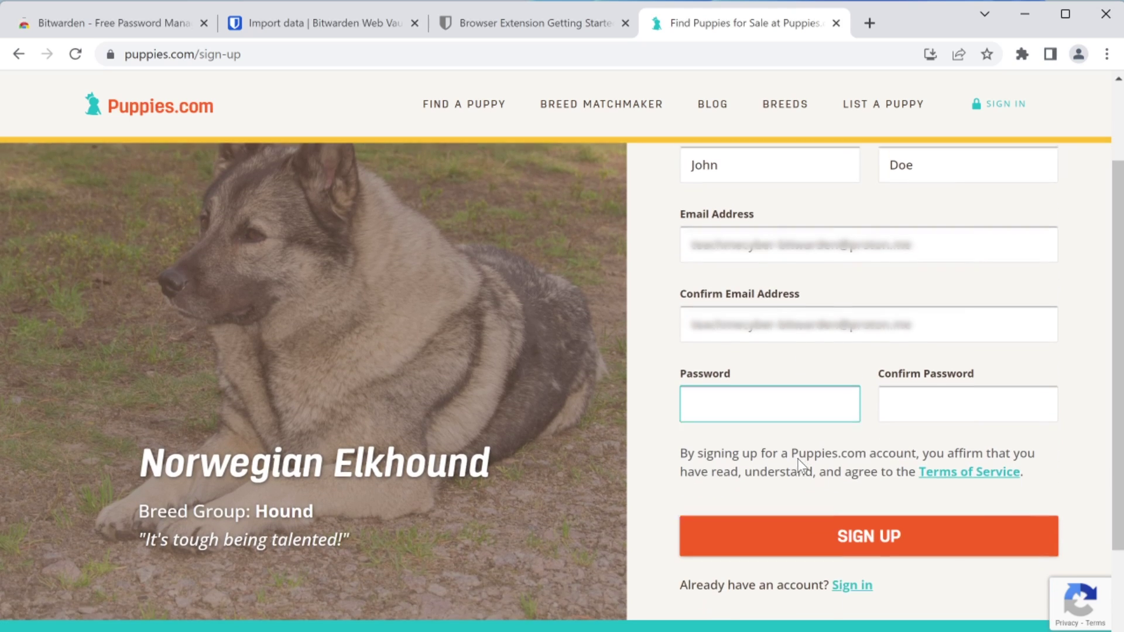
{"action": "left_click", "coordinate": [1022, 55]}
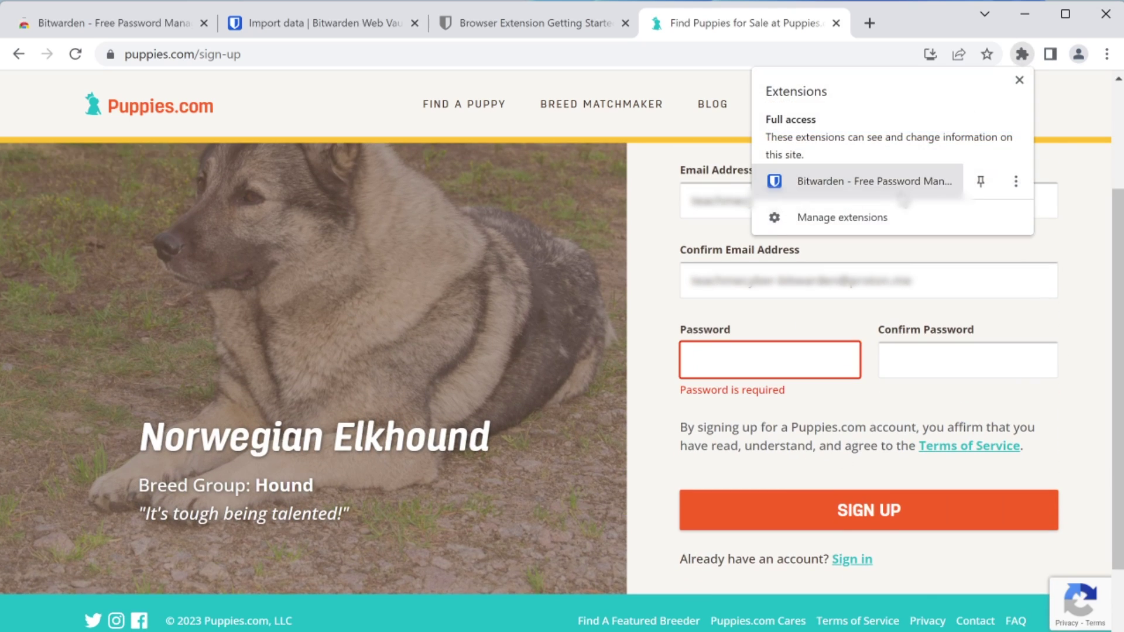
Start a new Bitwarden login for puppies.com and enter the username
{"action": "left_click", "coordinate": [906, 186]}
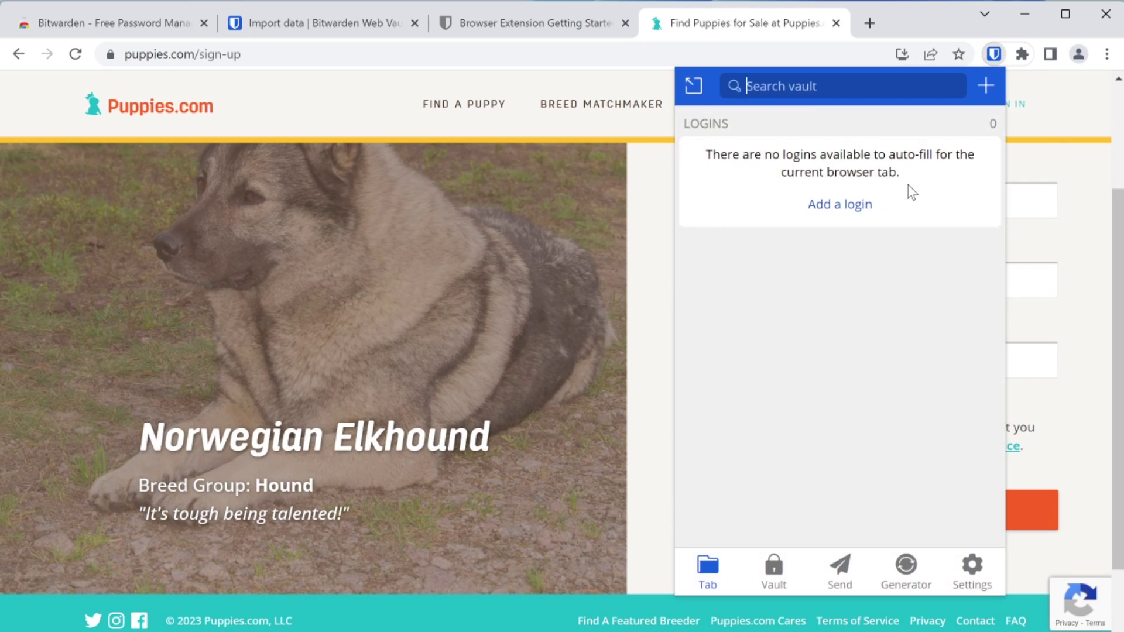
{"action": "left_click", "coordinate": [845, 210]}
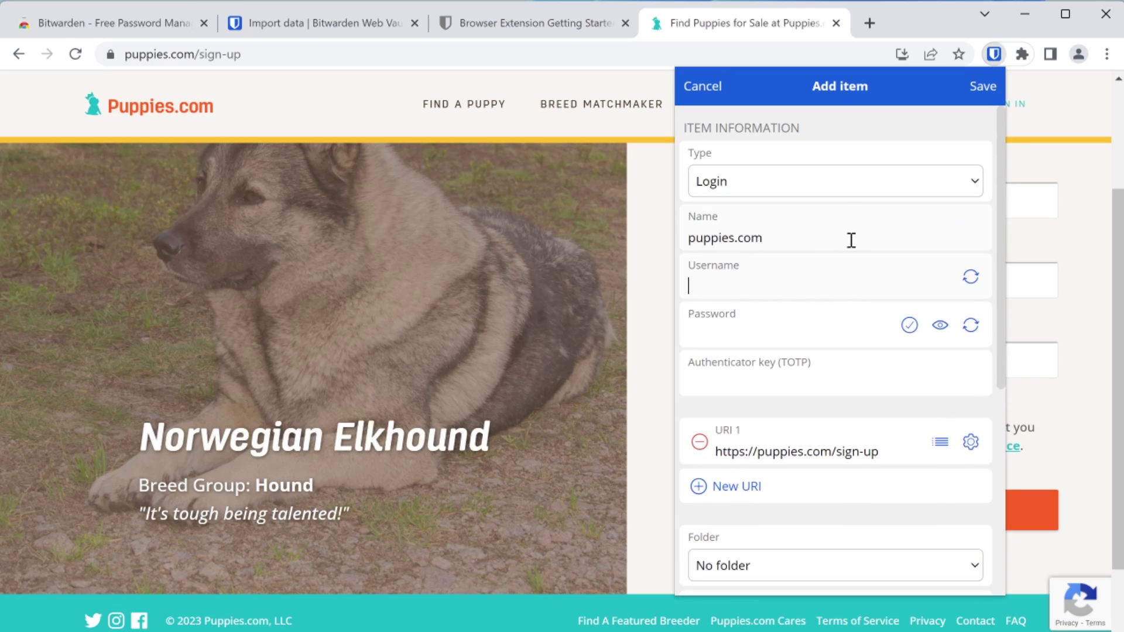
{"action": "type", "text": "teachmecyber"}
Generate a 29-character password with special characters and higher minimum numbers and specials, and use it
{"action": "left_click", "coordinate": [971, 325]}
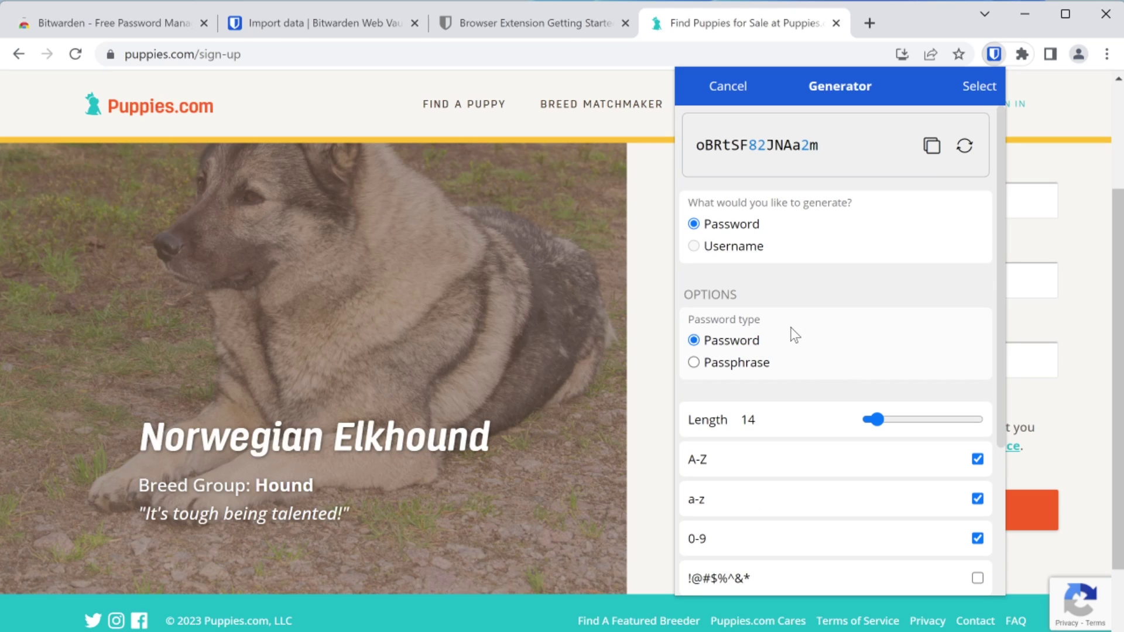
{"action": "scroll", "coordinate": [795, 335], "scroll_direction": "down", "scroll_amount": 2}
{"action": "left_click_drag", "start_coordinate": [875, 331], "coordinate": [891, 335]}
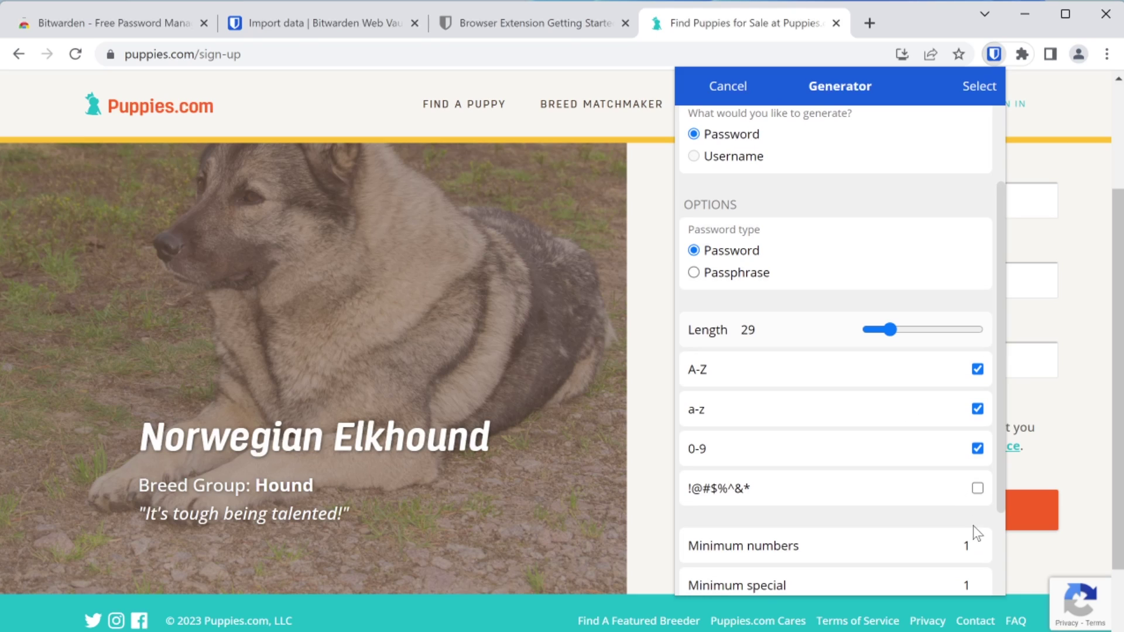
{"action": "left_click", "coordinate": [978, 489]}
{"action": "scroll", "coordinate": [802, 490], "scroll_direction": "down", "scroll_amount": 2}
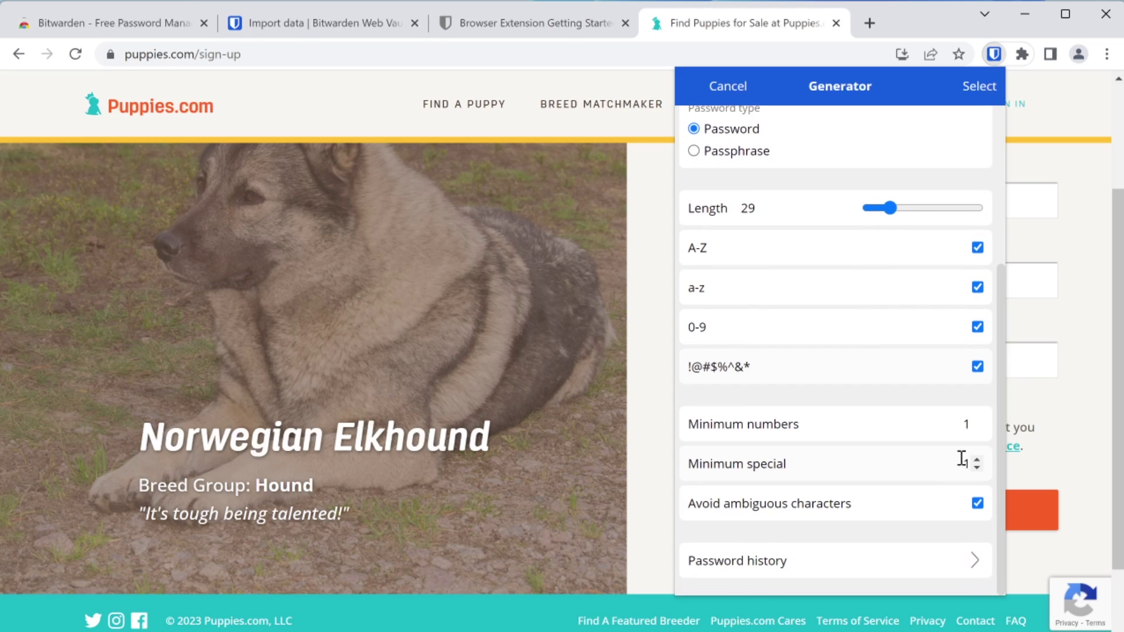
{"action": "left_click", "coordinate": [977, 459]}
{"action": "left_click", "coordinate": [977, 460]}
{"action": "left_click", "coordinate": [978, 459]}
{"action": "left_click", "coordinate": [978, 459]}
{"action": "left_click", "coordinate": [978, 419]}
{"action": "left_click", "coordinate": [978, 419]}
{"action": "left_click", "coordinate": [978, 420]}
{"action": "left_click", "coordinate": [978, 420]}
{"action": "scroll", "coordinate": [920, 486], "scroll_direction": "up", "scroll_amount": 4}
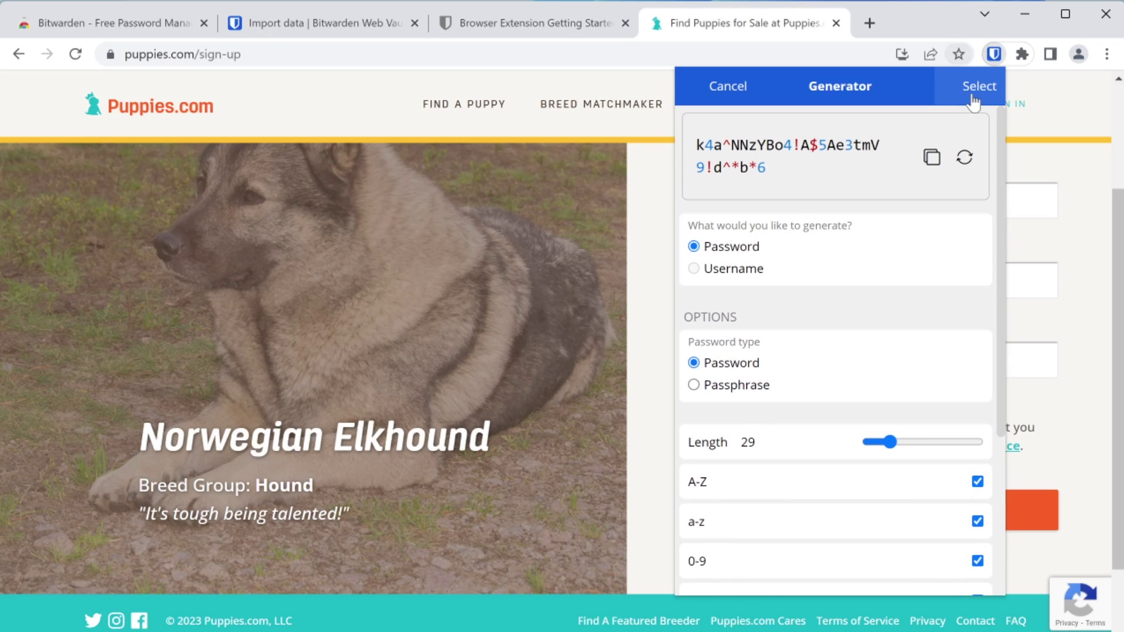
{"action": "left_click", "coordinate": [977, 89]}
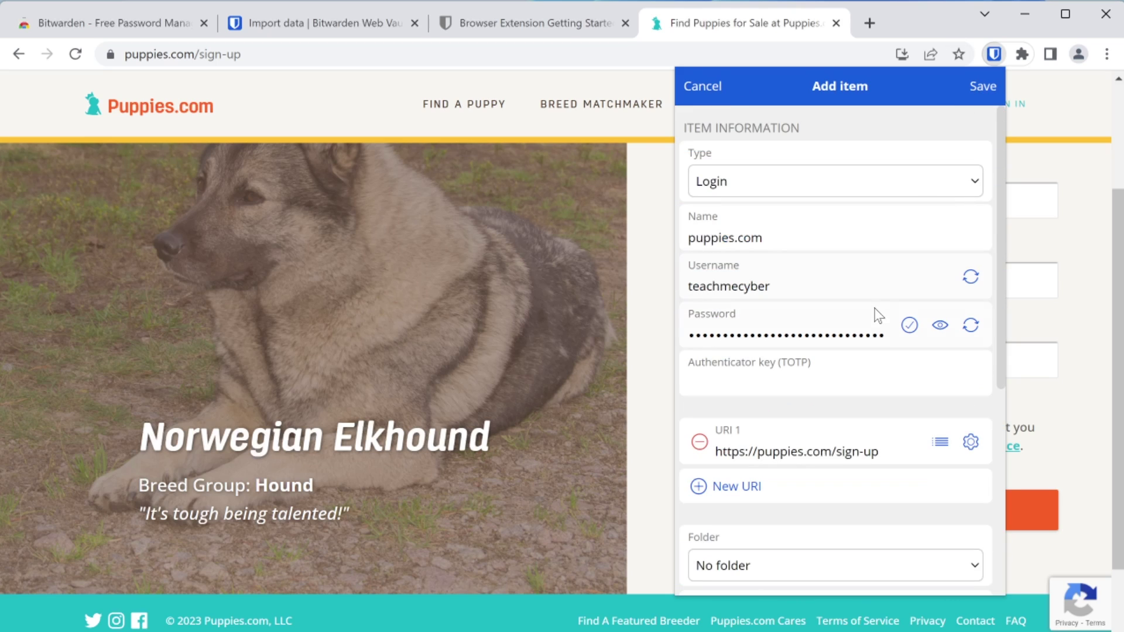
Keep the login out of any folder and save it to the vault
{"action": "scroll", "coordinate": [878, 314], "scroll_direction": "down", "scroll_amount": 3}
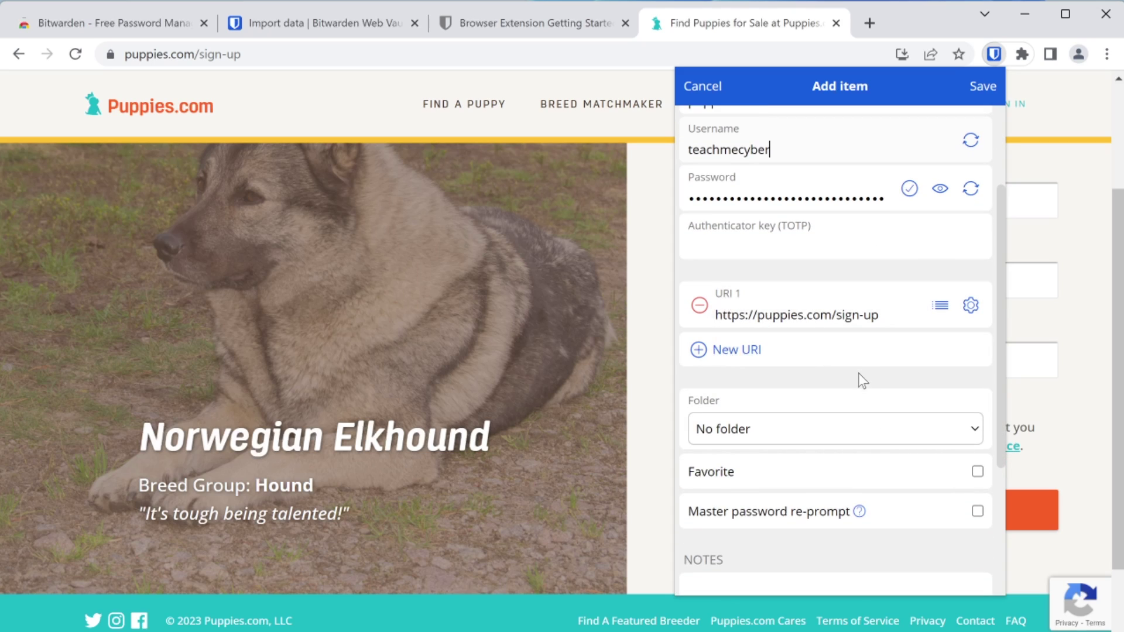
{"action": "left_click", "coordinate": [975, 430]}
{"action": "left_click", "coordinate": [974, 430]}
{"action": "scroll", "coordinate": [947, 411], "scroll_direction": "down", "scroll_amount": 2}
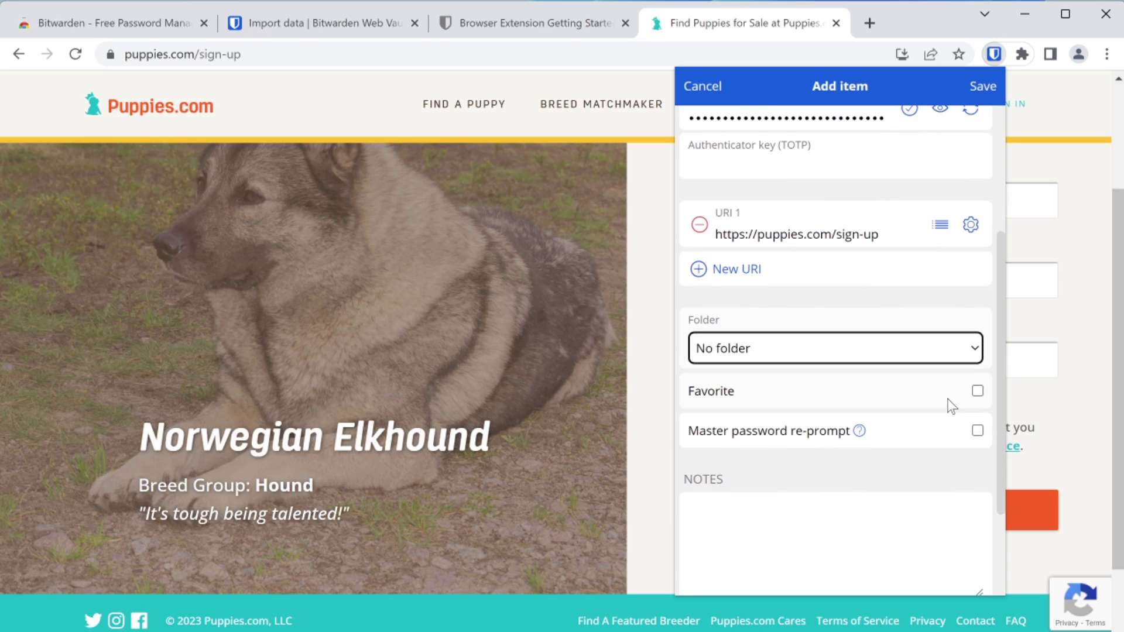
{"action": "scroll", "coordinate": [948, 407], "scroll_direction": "down", "scroll_amount": 3}
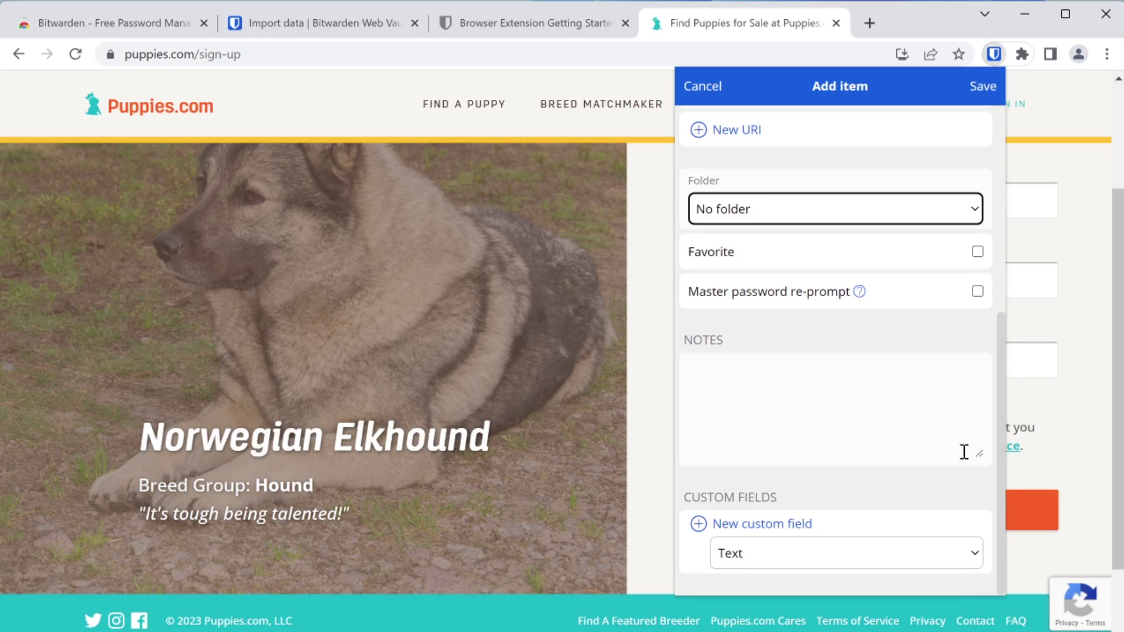
{"action": "scroll", "coordinate": [950, 449], "scroll_direction": "up", "scroll_amount": 8}
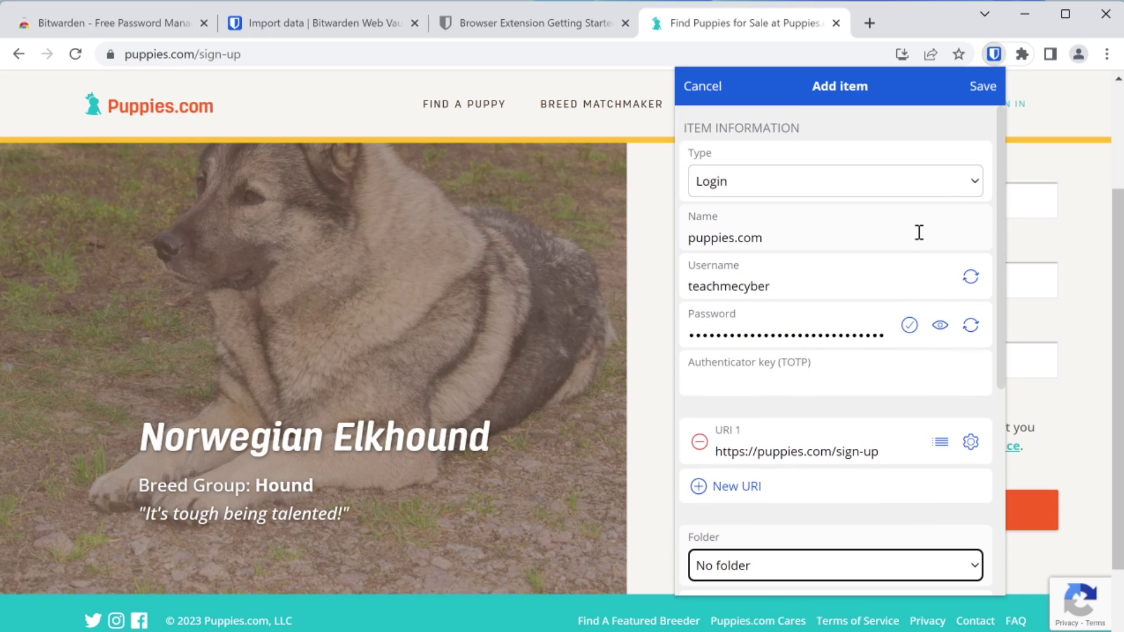
{"action": "left_click", "coordinate": [979, 87]}
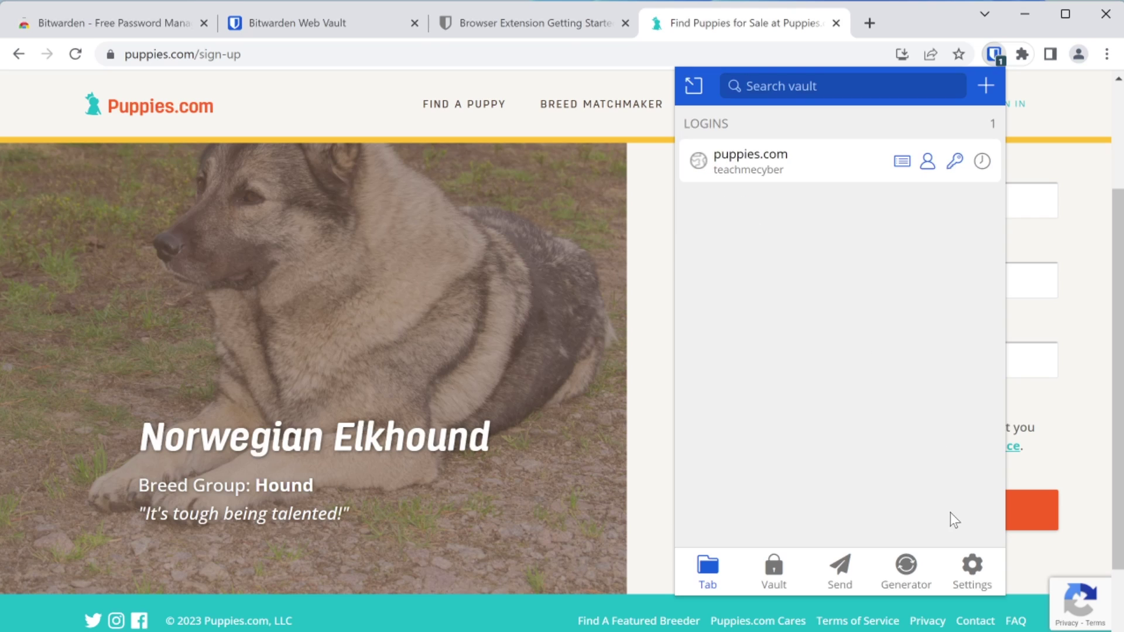
Auto-fill the sign-up password with Ctrl+Shift+L, then move to the puppies.com sign-in page
{"action": "left_click", "coordinate": [1081, 302]}
{"action": "left_click", "coordinate": [792, 360]}
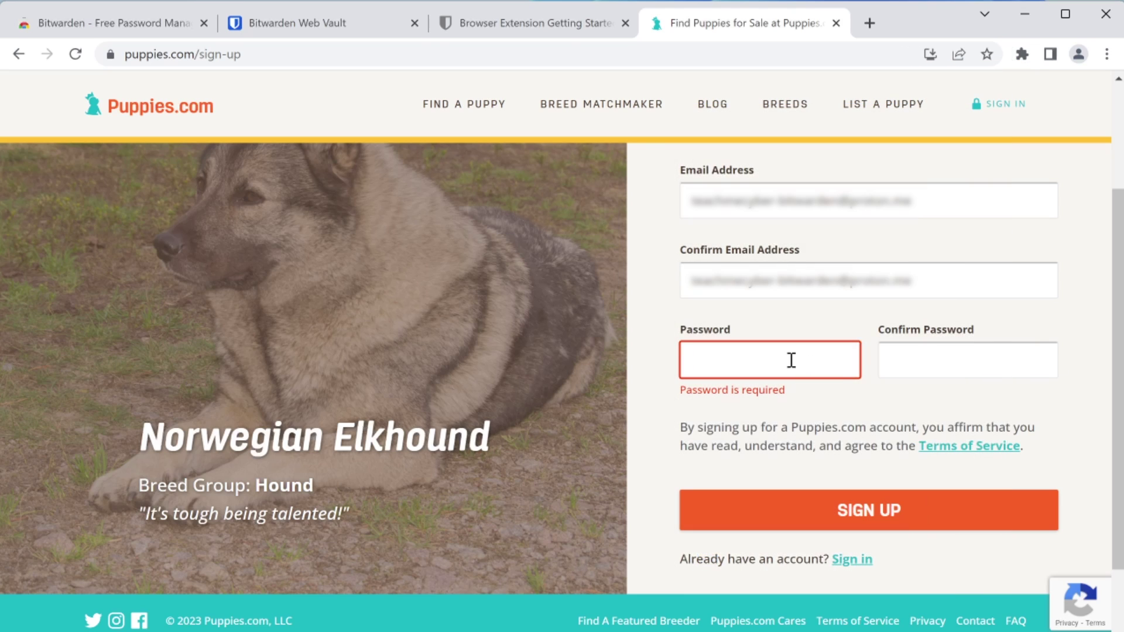
{"action": "key", "text": "ctrl+shift+l"}
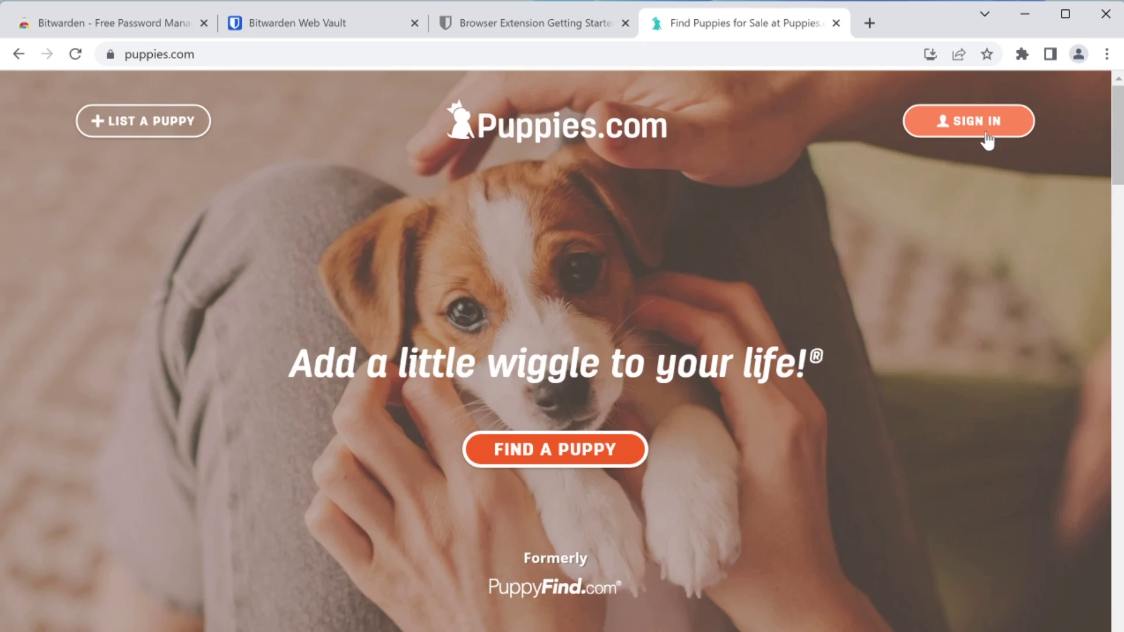
{"action": "left_click", "coordinate": [984, 128]}
{"action": "left_click", "coordinate": [815, 280]}
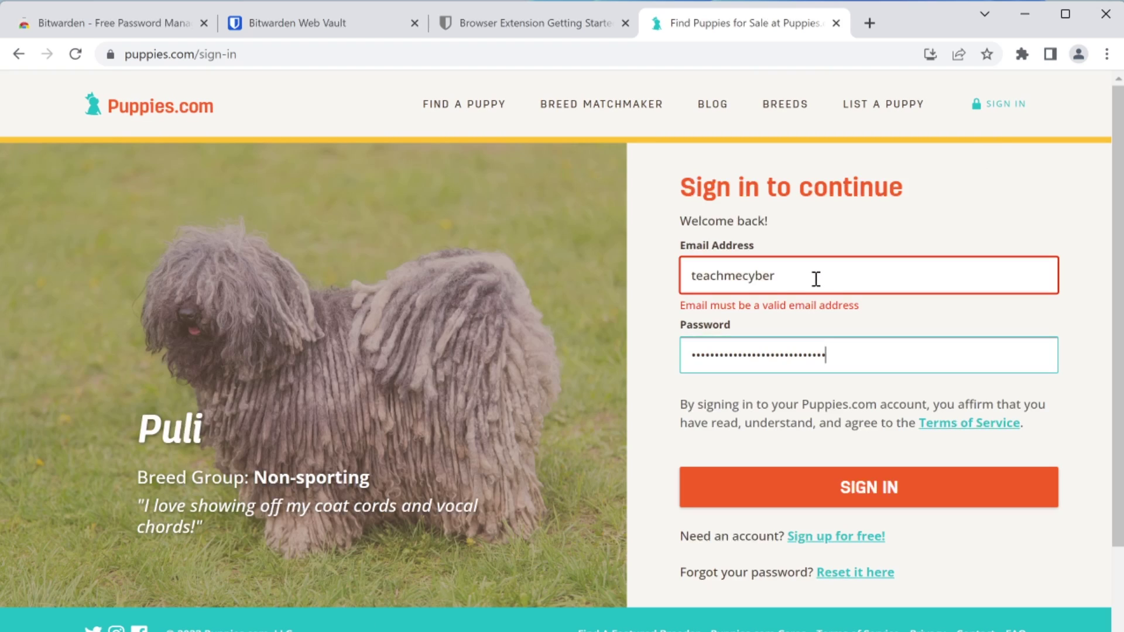
{"action": "left_click", "coordinate": [1063, 200]}
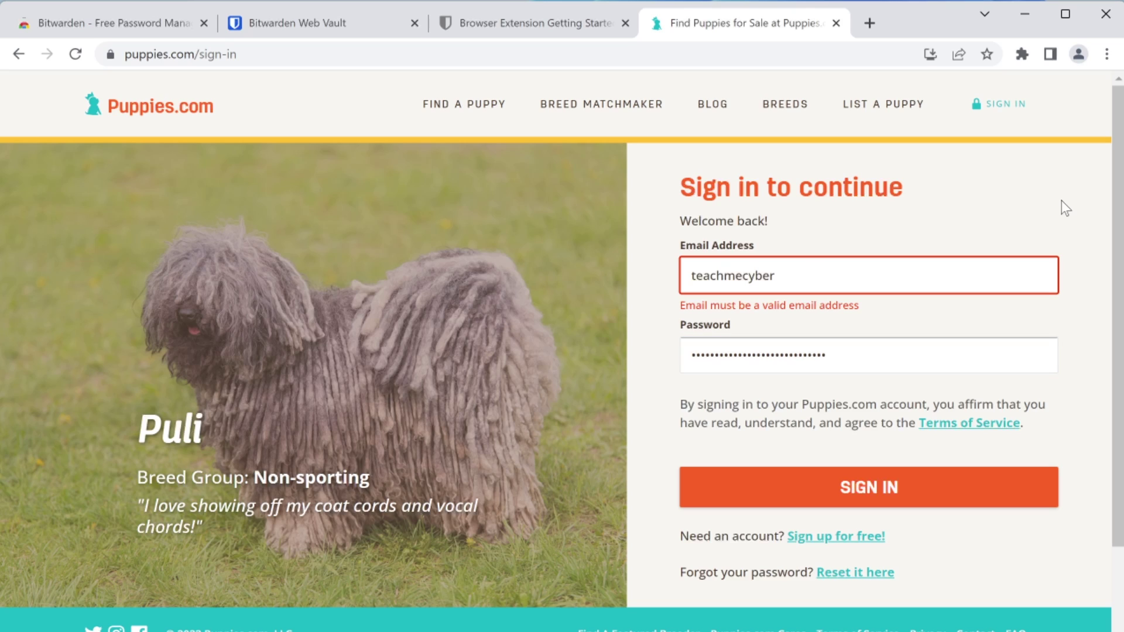
Change the puppies.com login's username to the e-mail address, save it, and auto-fill with Ctrl+Shift+L
{"action": "mouse_move", "coordinate": [823, 278]}
{"action": "left_click", "coordinate": [1024, 55]}
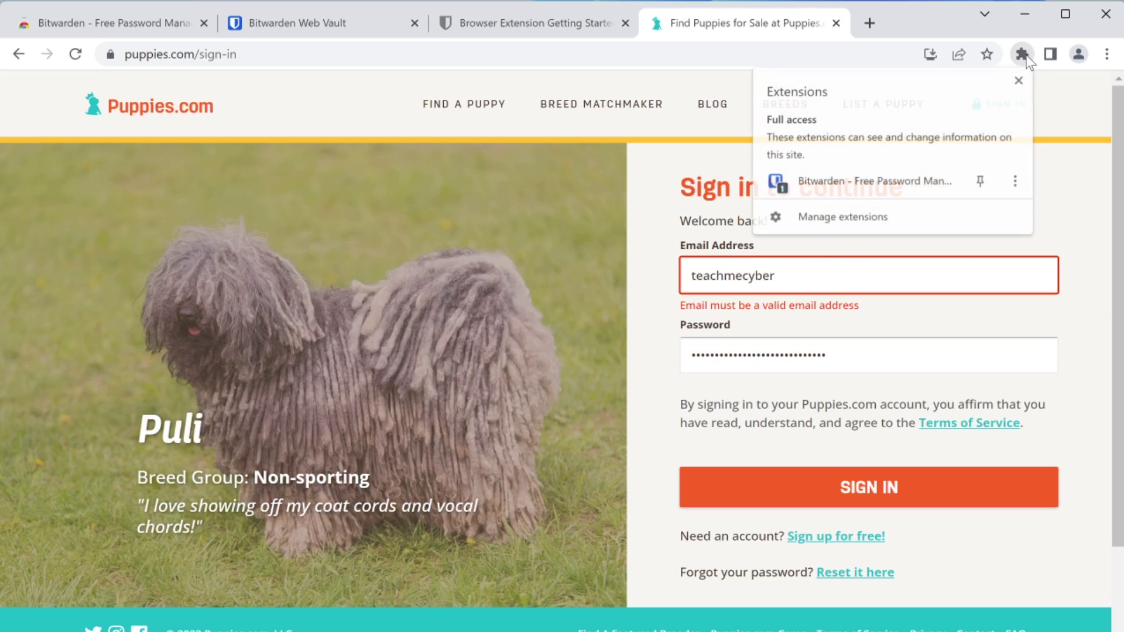
{"action": "left_click", "coordinate": [883, 176]}
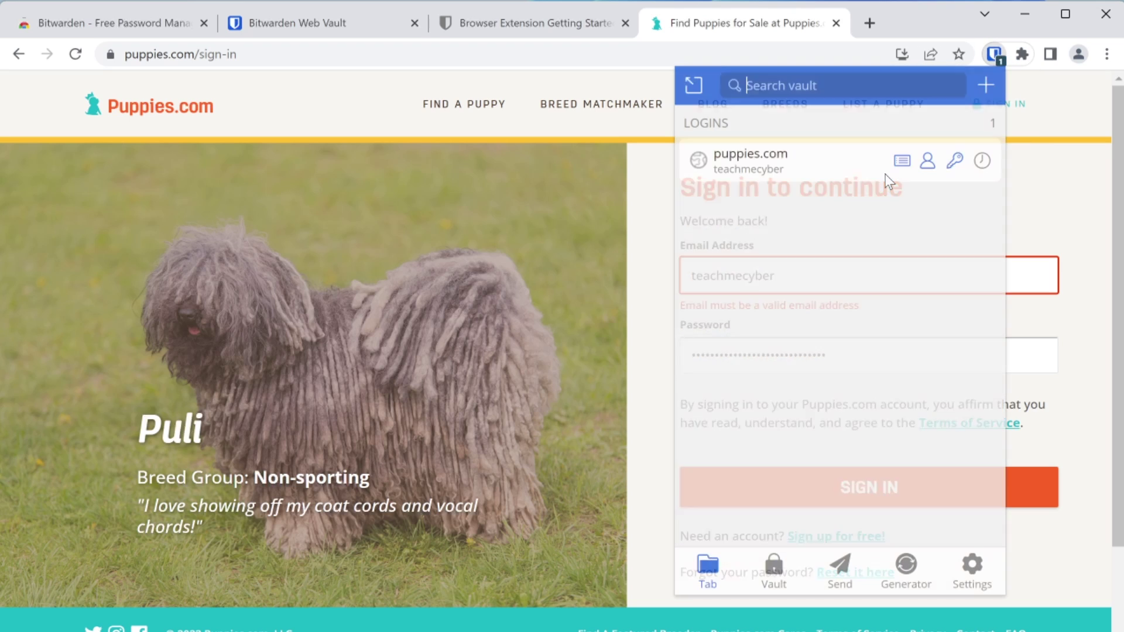
{"action": "left_click", "coordinate": [900, 169]}
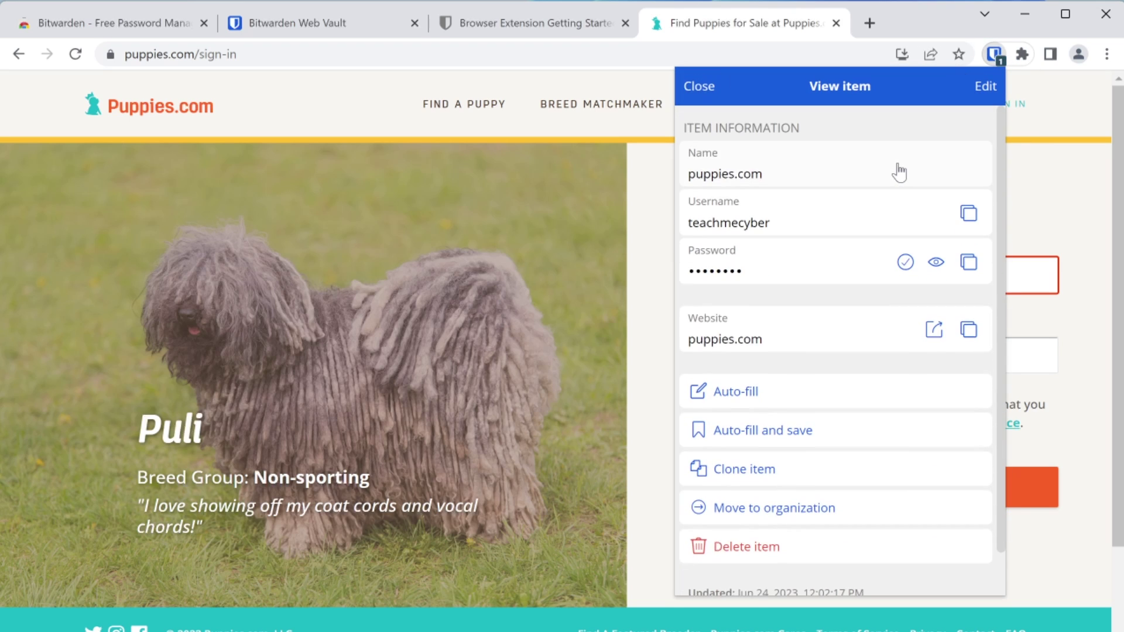
{"action": "left_click", "coordinate": [986, 88]}
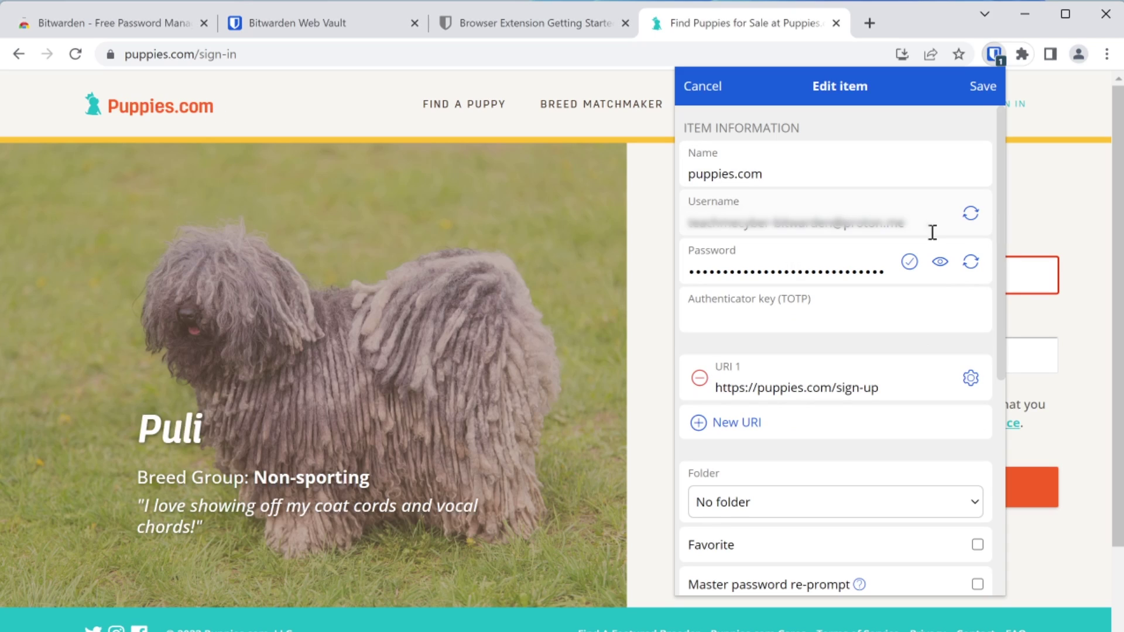
{"action": "left_click", "coordinate": [981, 87]}
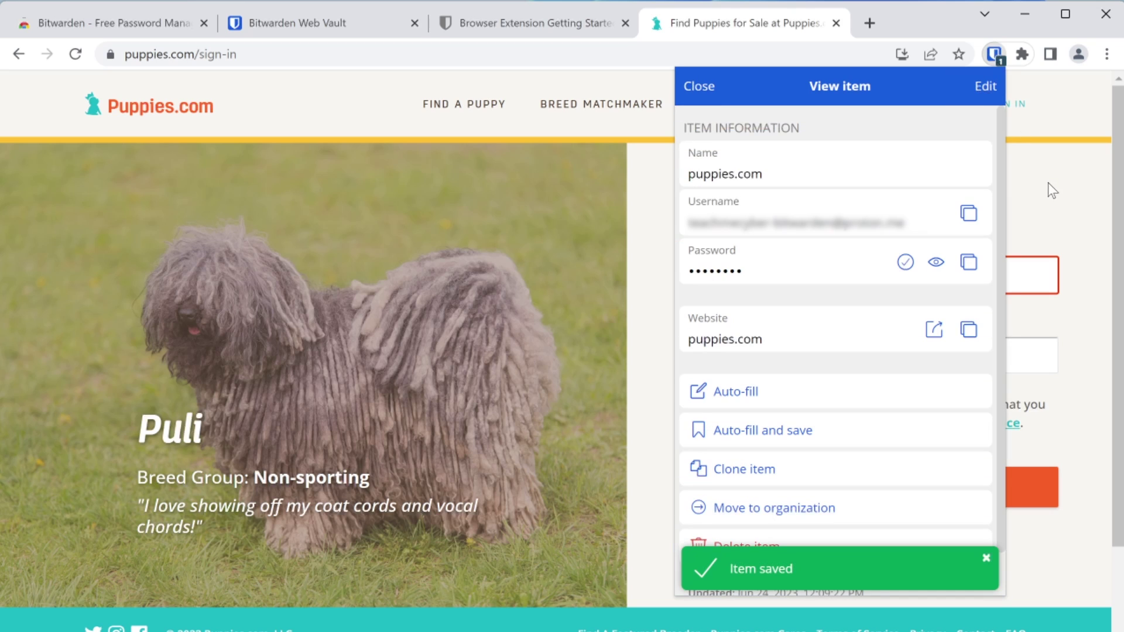
{"action": "left_click", "coordinate": [1052, 169]}
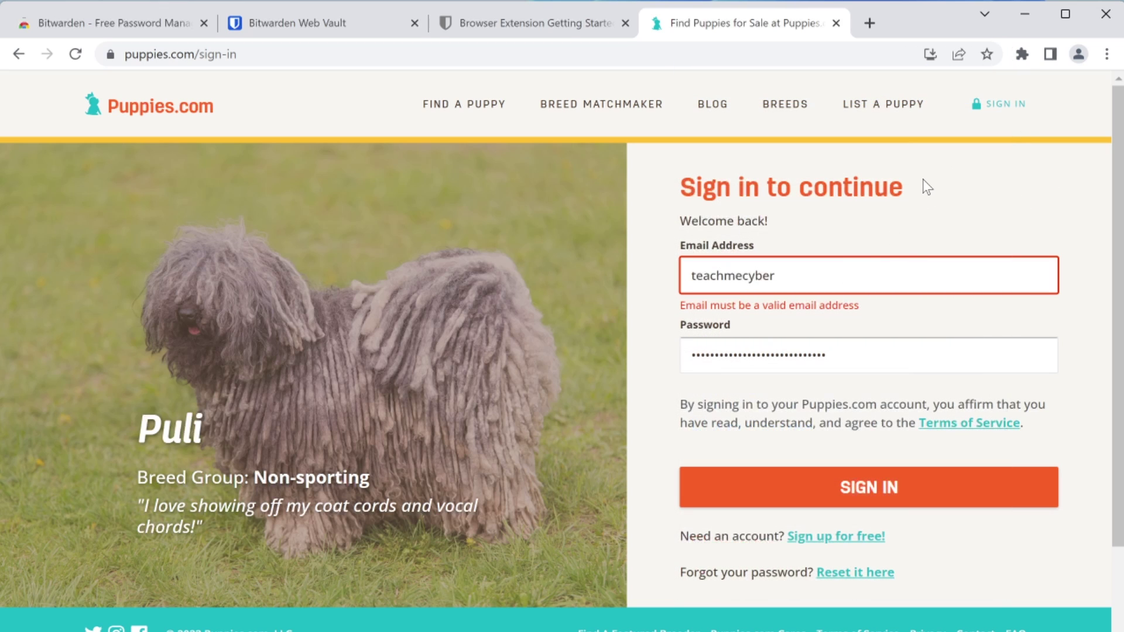
{"action": "key", "text": "ctrl+shift+l"}
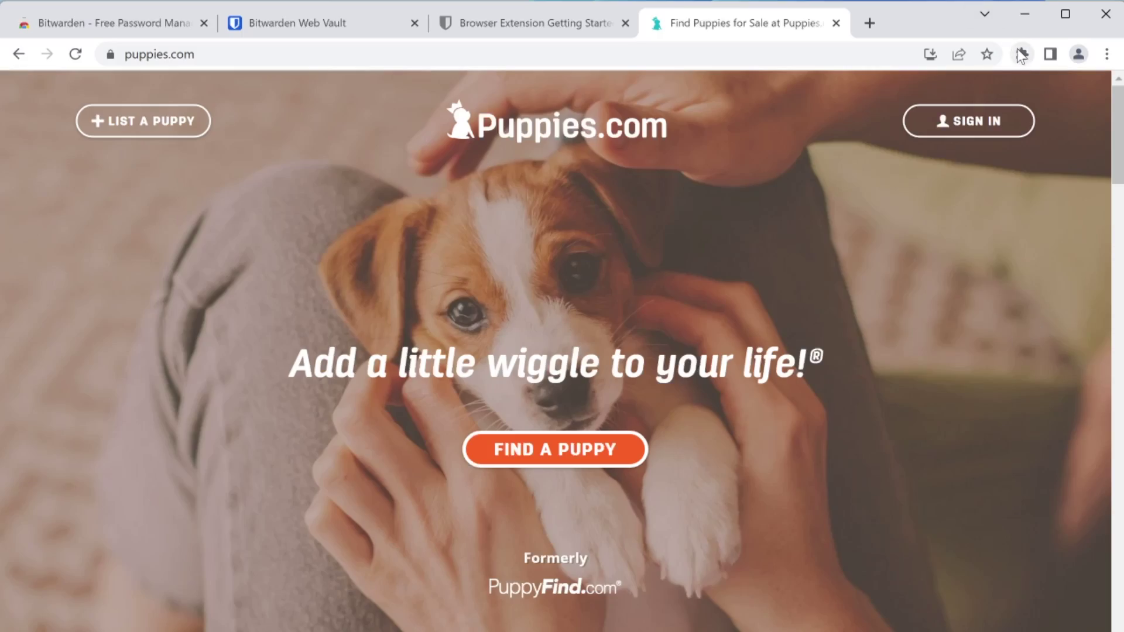
Tick 'Auto-fill on page load' in the extension's Auto-fill settings, then reopen puppies.com's sign-in page
{"action": "left_click", "coordinate": [1022, 54]}
{"action": "left_click", "coordinate": [899, 179]}
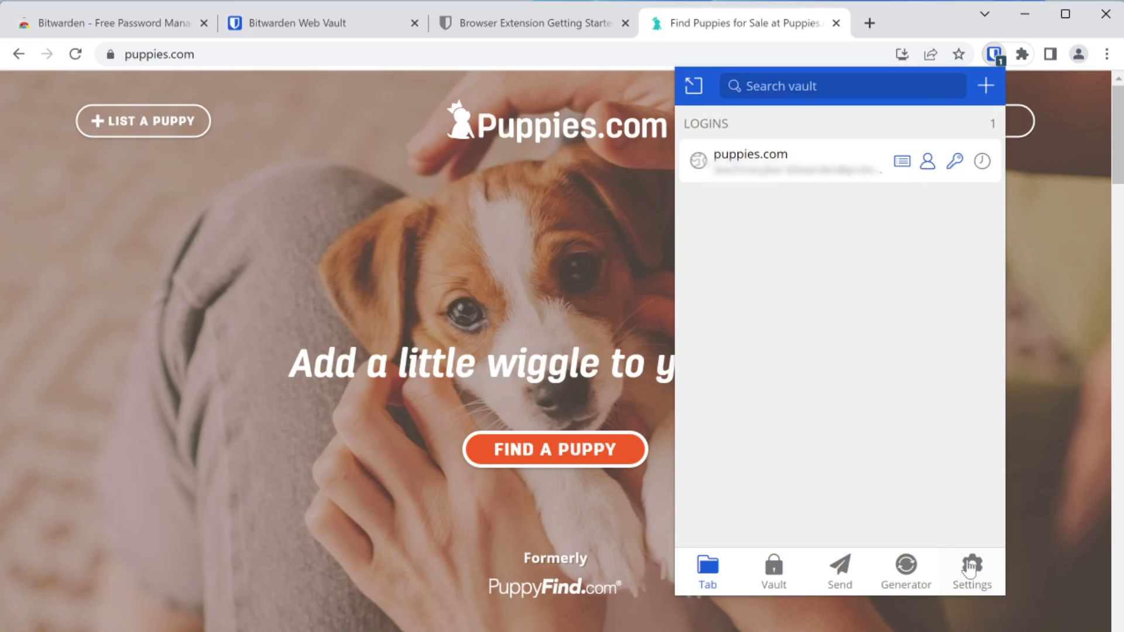
{"action": "left_click", "coordinate": [971, 567]}
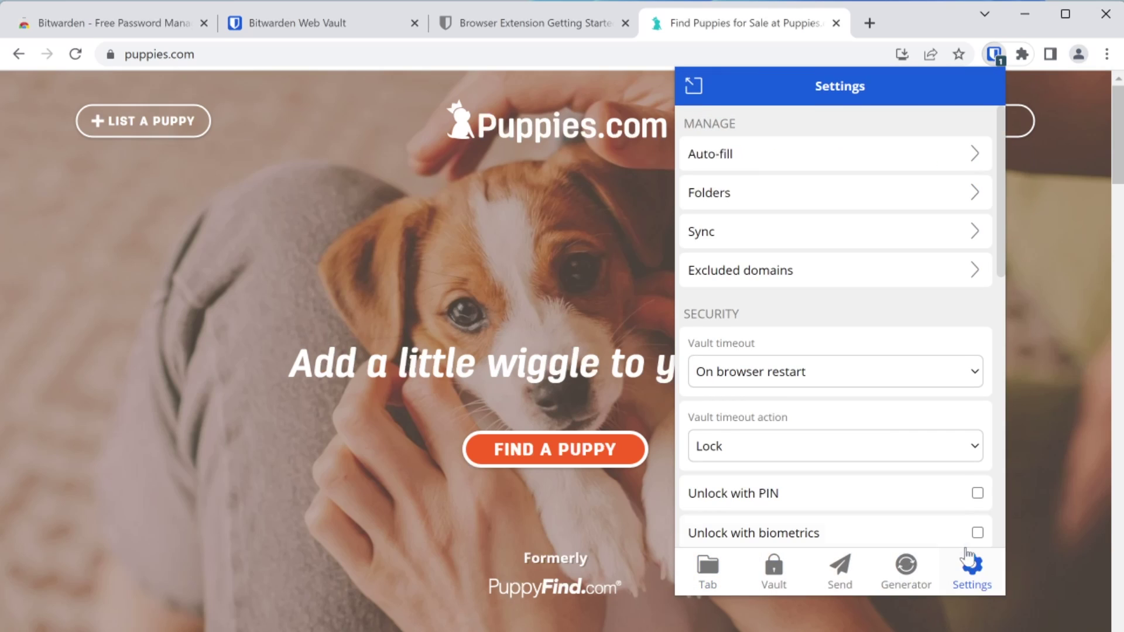
{"action": "left_click", "coordinate": [767, 169]}
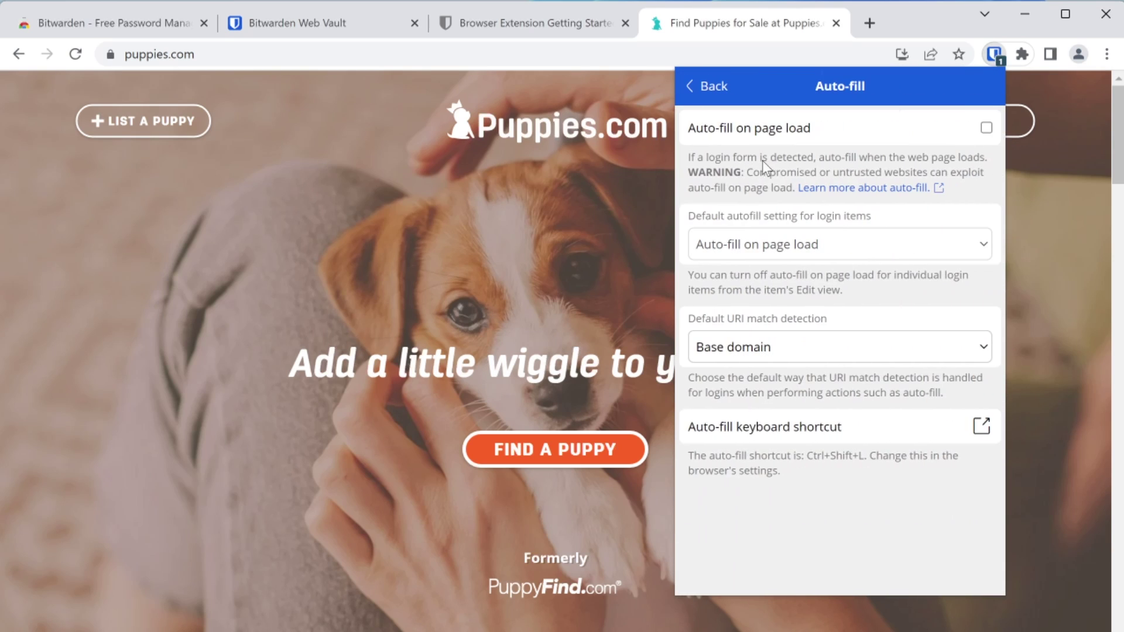
{"action": "left_click", "coordinate": [987, 129]}
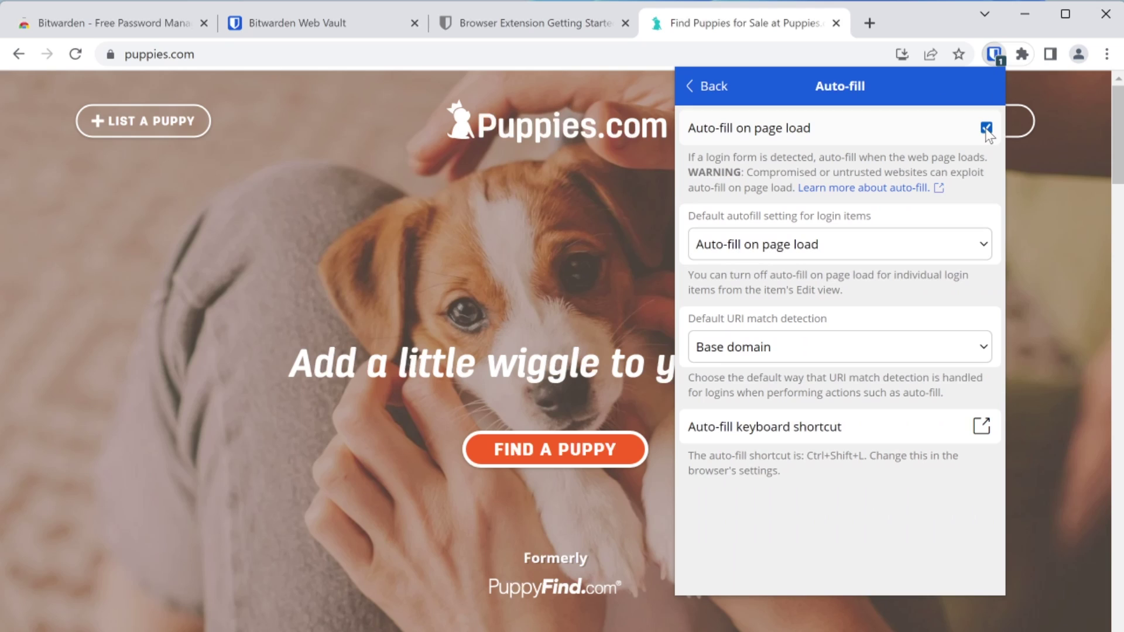
{"action": "left_click", "coordinate": [1071, 309]}
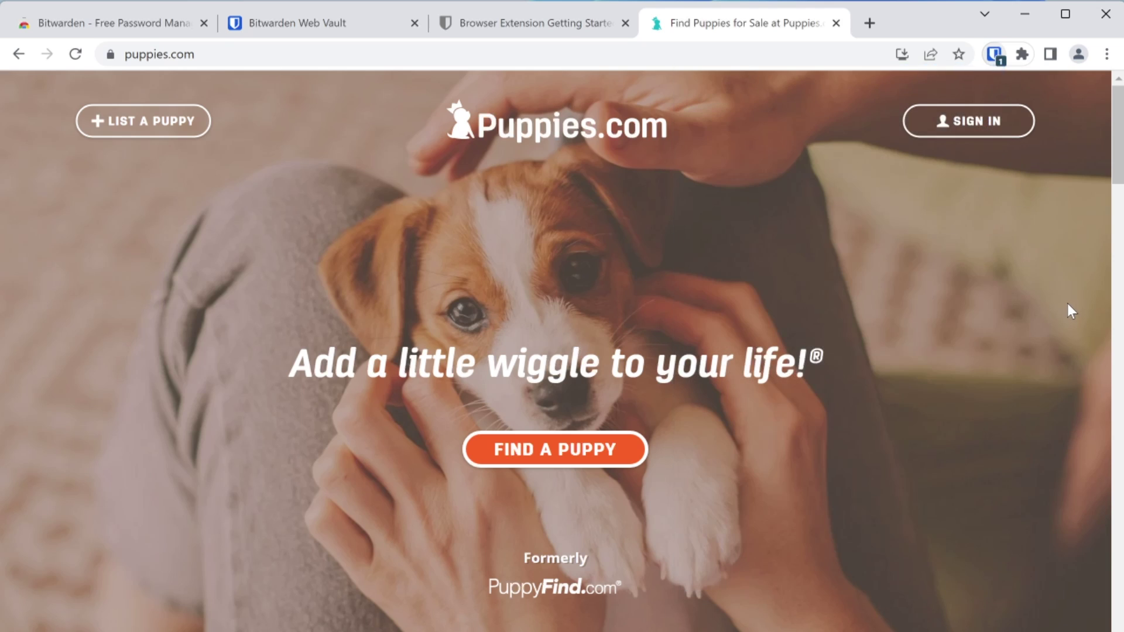
{"action": "left_click", "coordinate": [994, 123]}
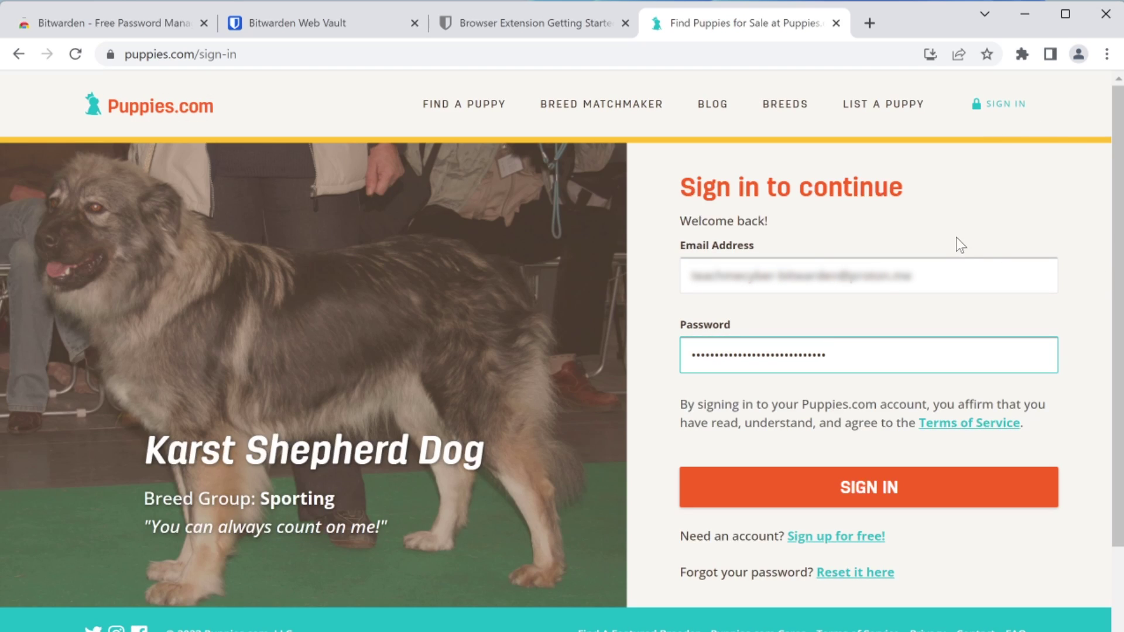
Open Go Premium and highlight its features: 1 GB storage, two-step login, emergency access, reports, TOTP
{"action": "left_click", "coordinate": [1024, 497]}
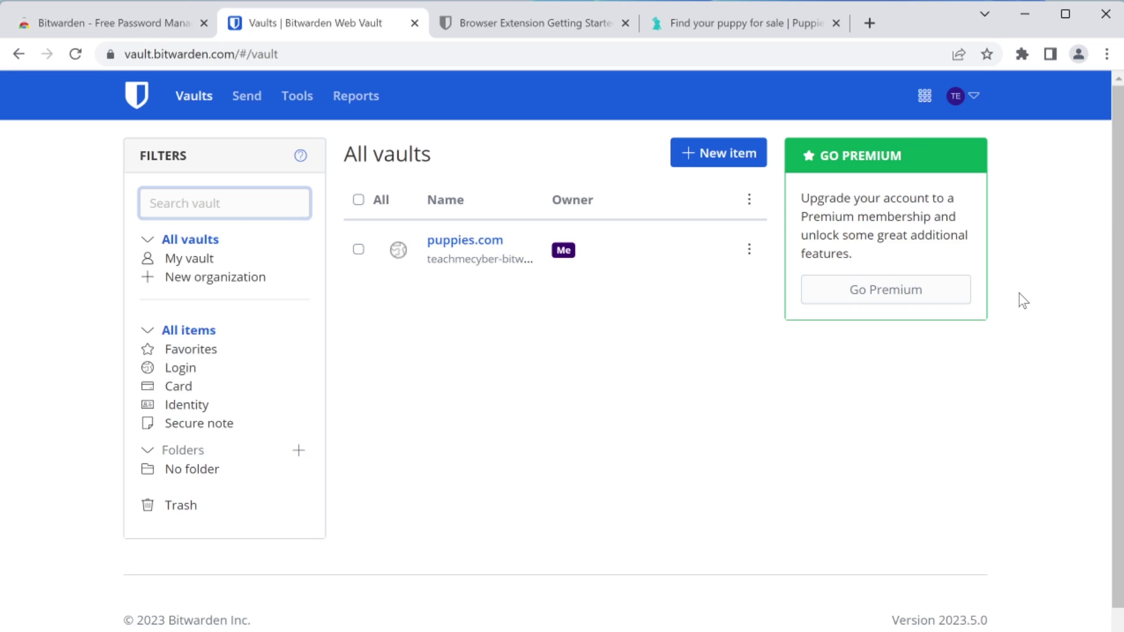
{"action": "left_click", "coordinate": [930, 300]}
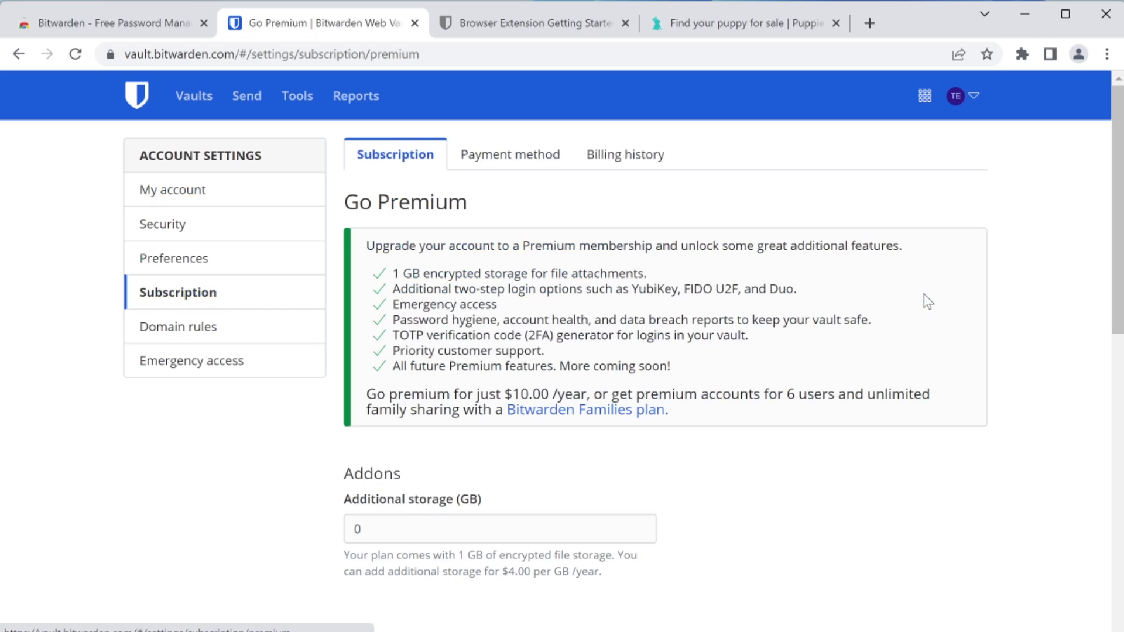
{"action": "left_click_drag", "start_coordinate": [375, 272], "coordinate": [658, 271]}
{"action": "left_click", "coordinate": [658, 269]}
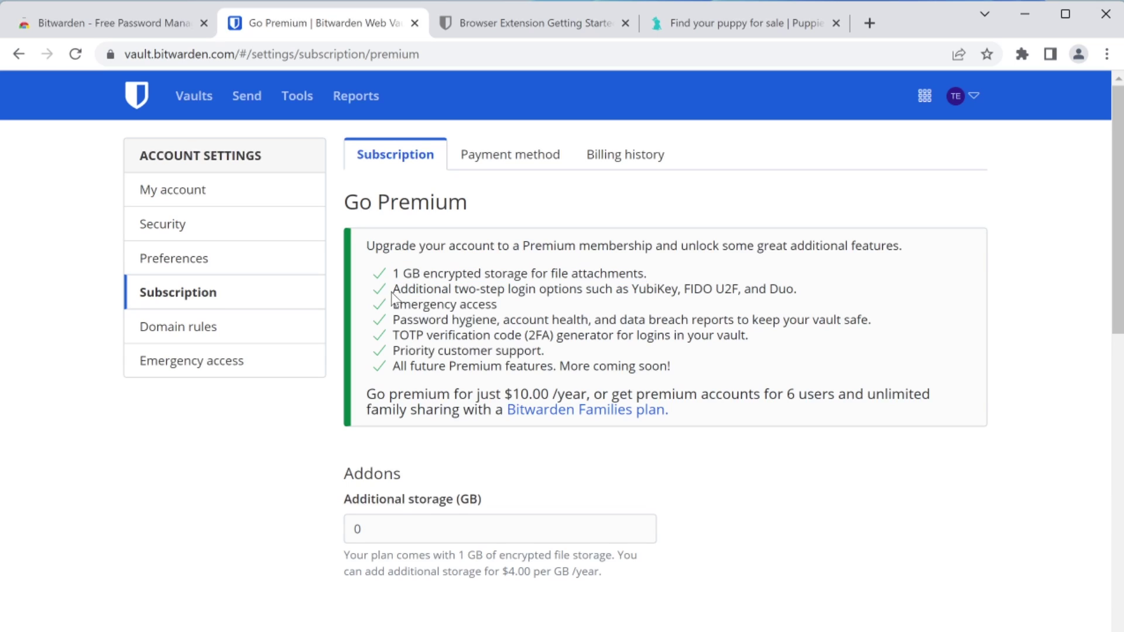
{"action": "left_click_drag", "start_coordinate": [393, 289], "coordinate": [806, 289]}
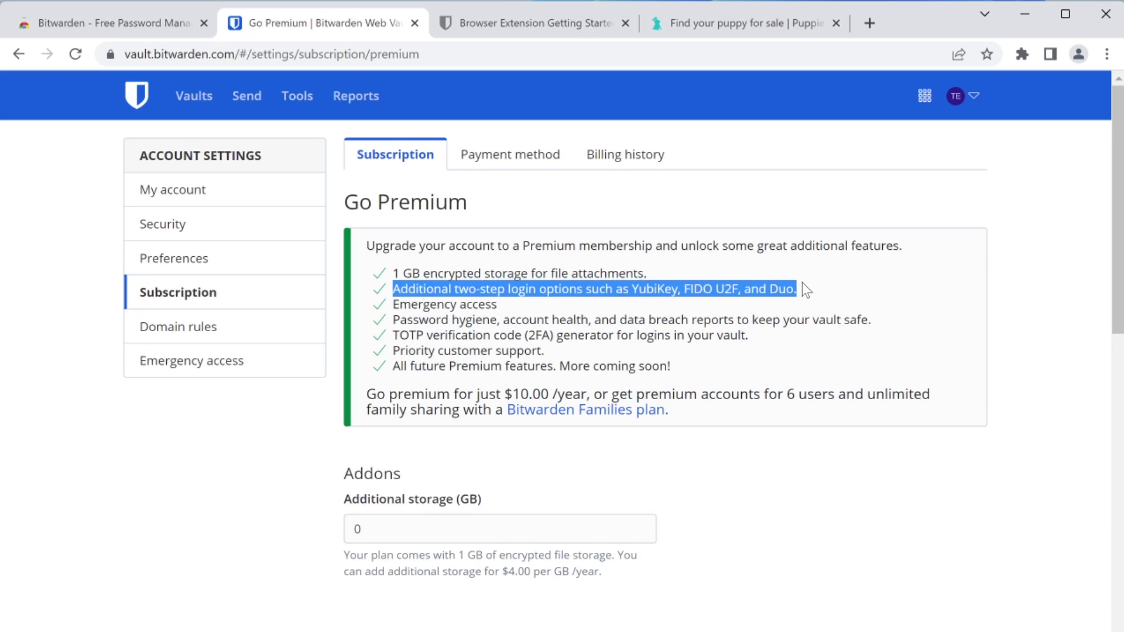
{"action": "left_click_drag", "start_coordinate": [392, 304], "coordinate": [523, 304]}
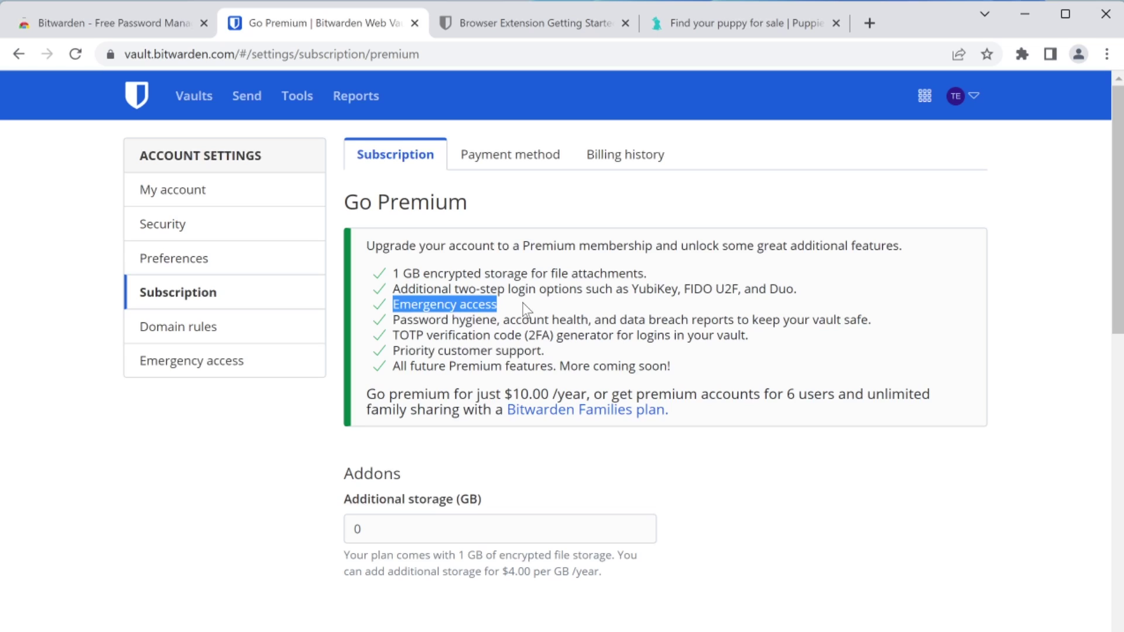
{"action": "left_click_drag", "start_coordinate": [391, 320], "coordinate": [873, 322]}
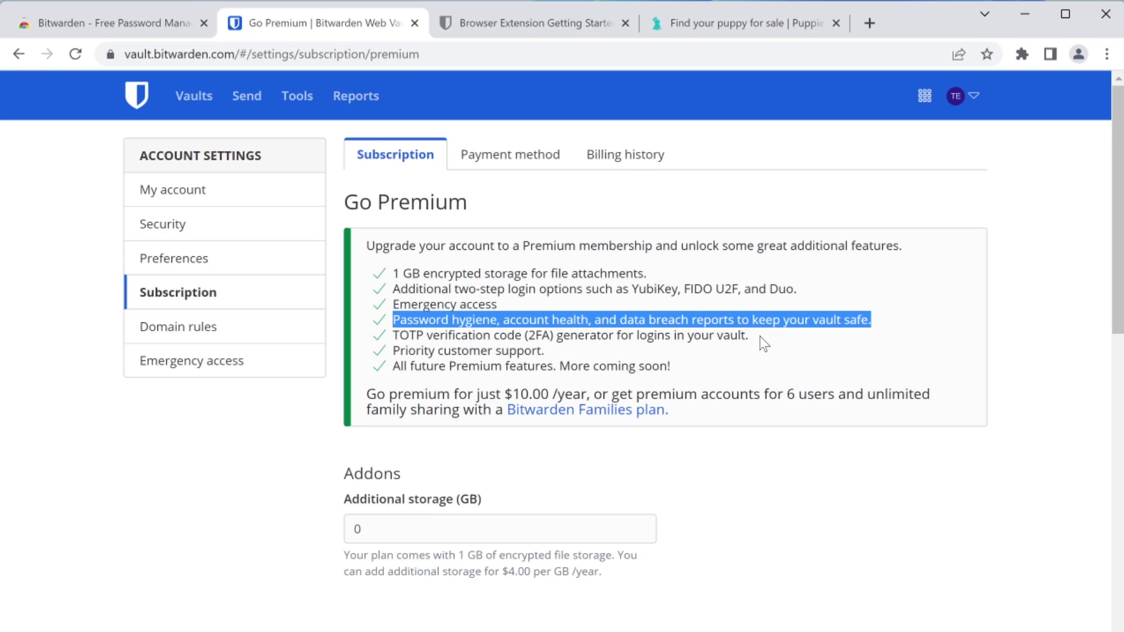
{"action": "left_click_drag", "start_coordinate": [763, 335], "coordinate": [396, 339]}
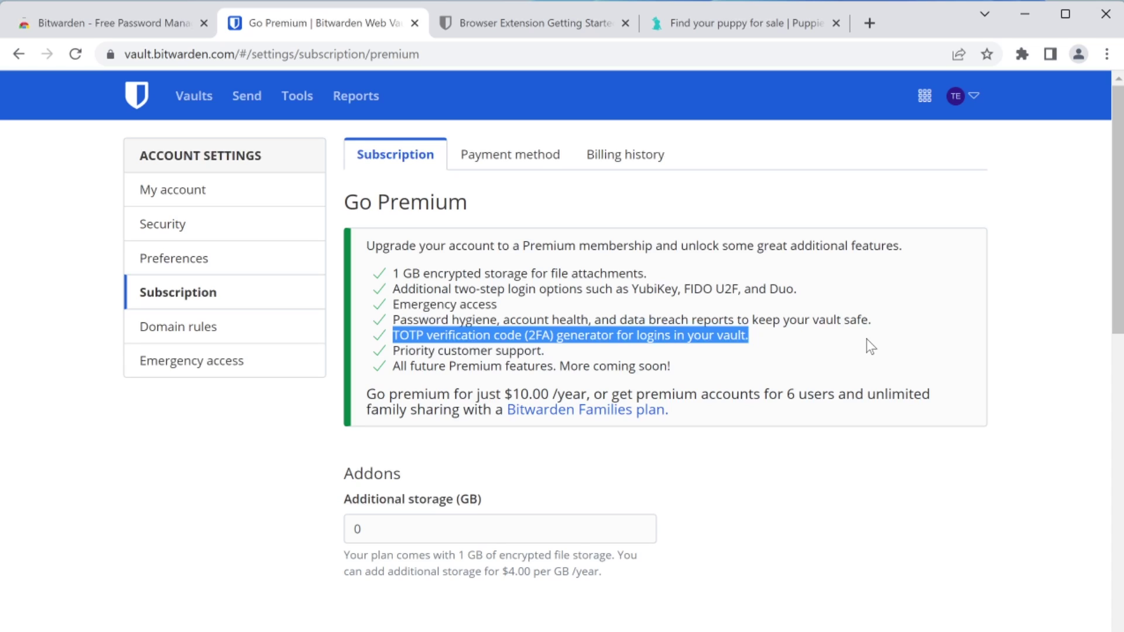
{"action": "left_click", "coordinate": [869, 341]}
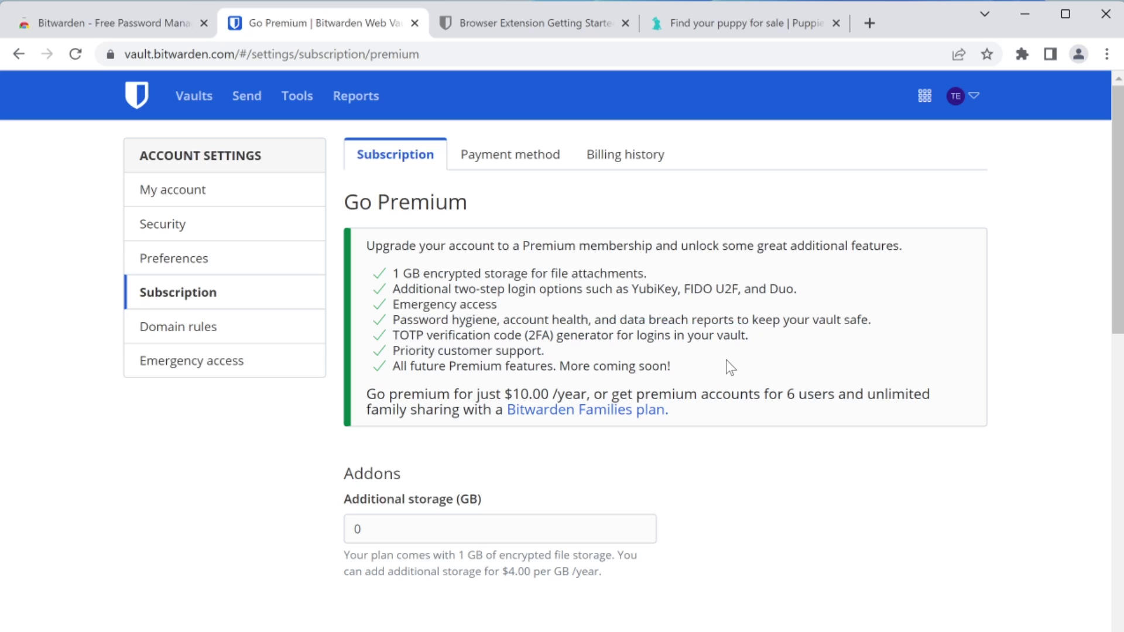
{"action": "key", "text": "ctrl+1"}
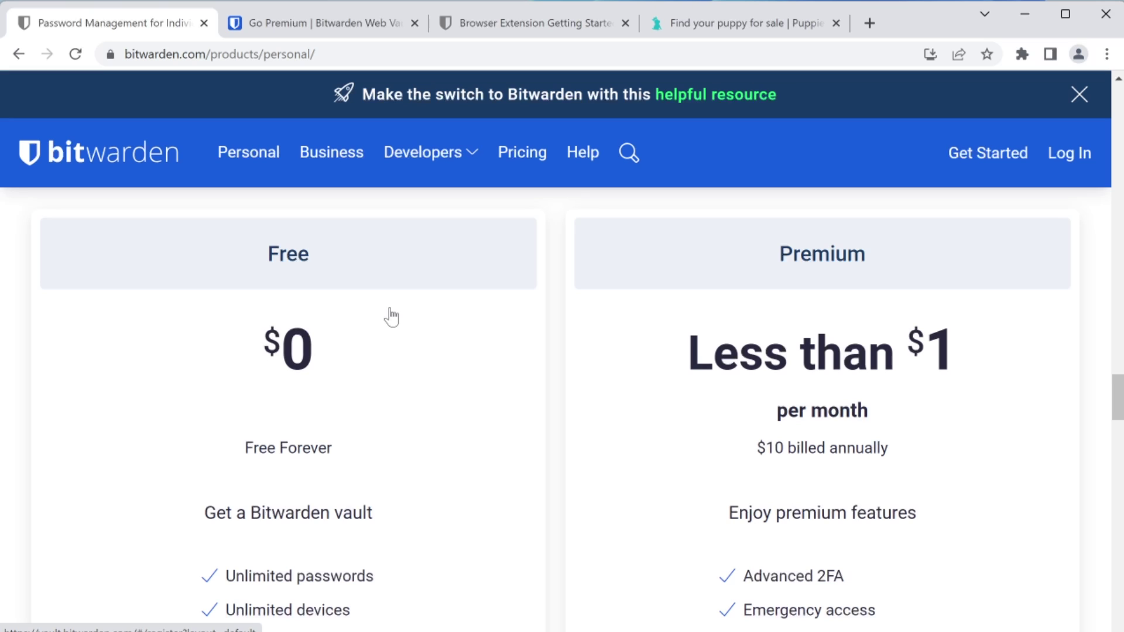
{"action": "scroll", "coordinate": [391, 317], "scroll_direction": "down", "scroll_amount": 2}
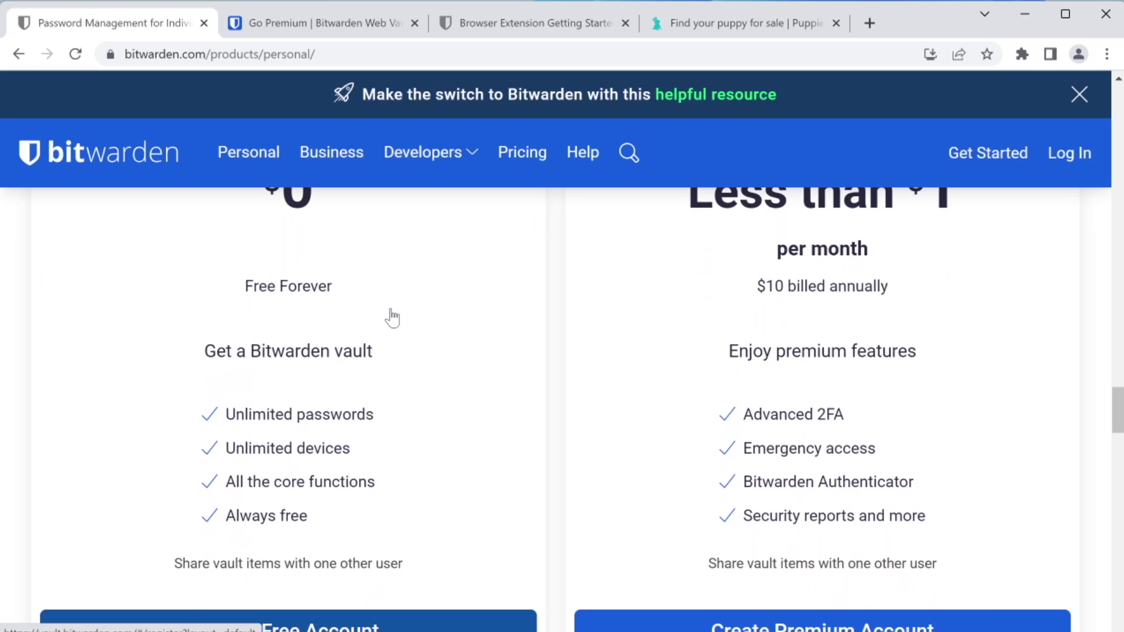